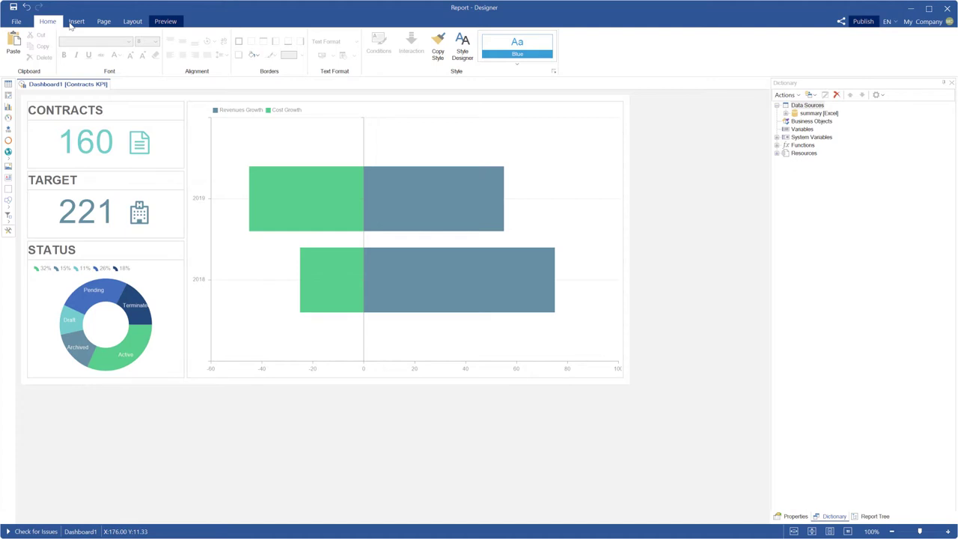
# - After a quick preview, set the bar chart's top-left and top-right corner radii to 10
pyautogui.click(160, 23)
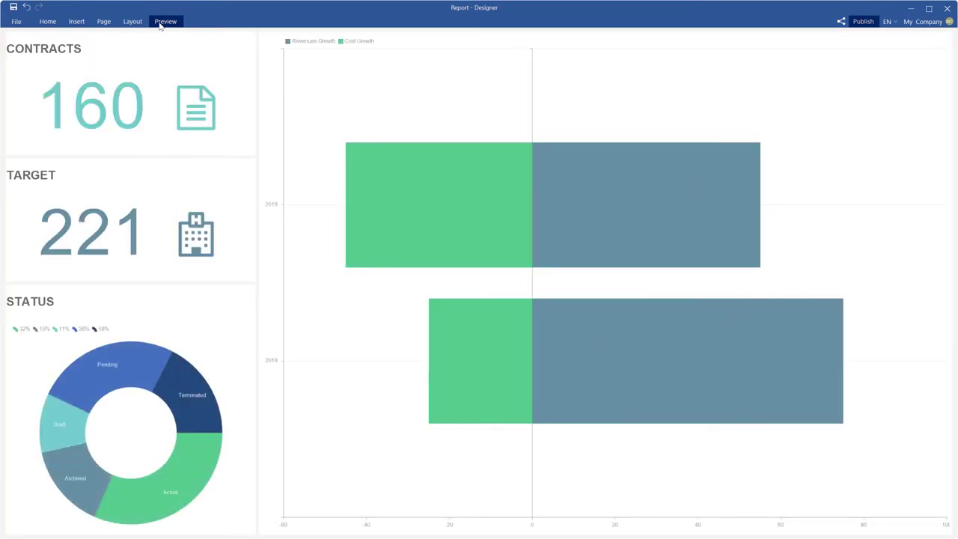
pyautogui.click(49, 22)
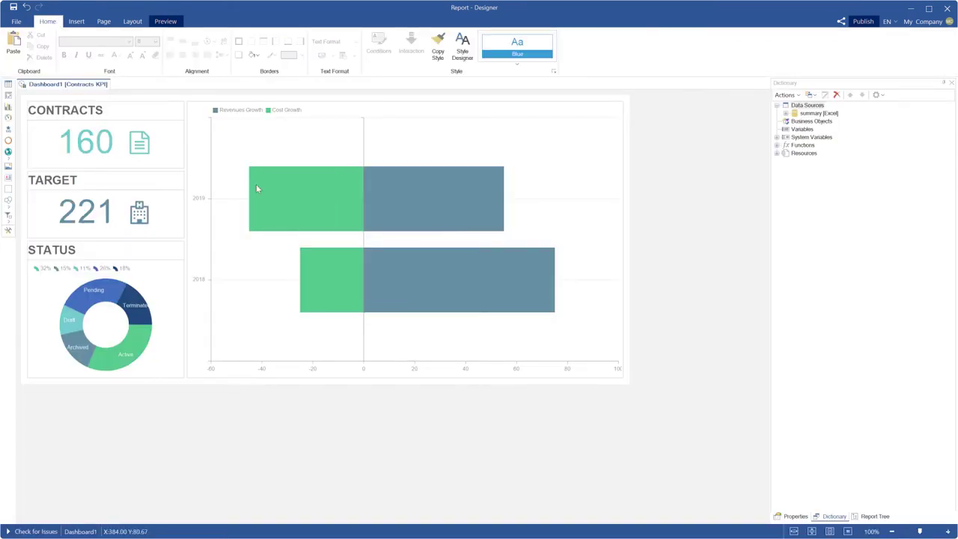
pyautogui.click(236, 189)
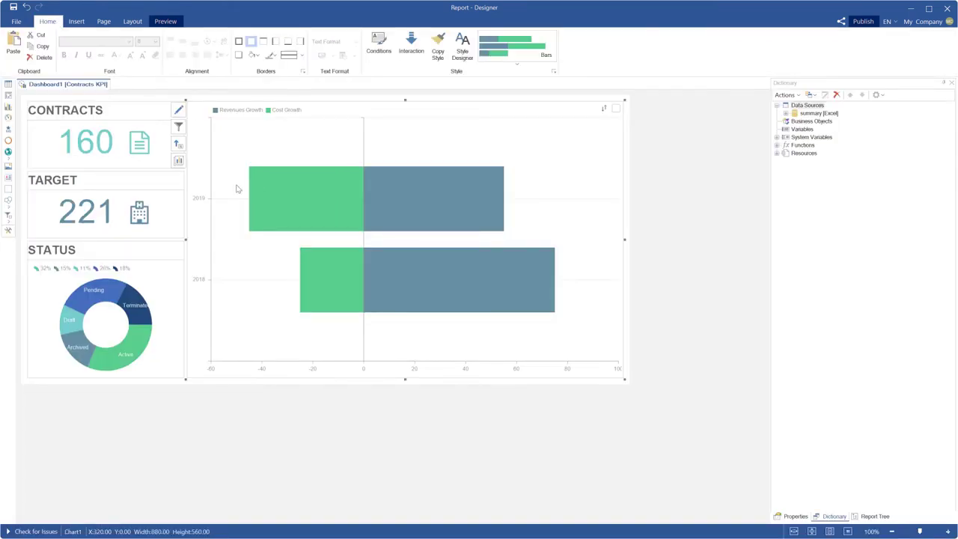
pyautogui.click(796, 516)
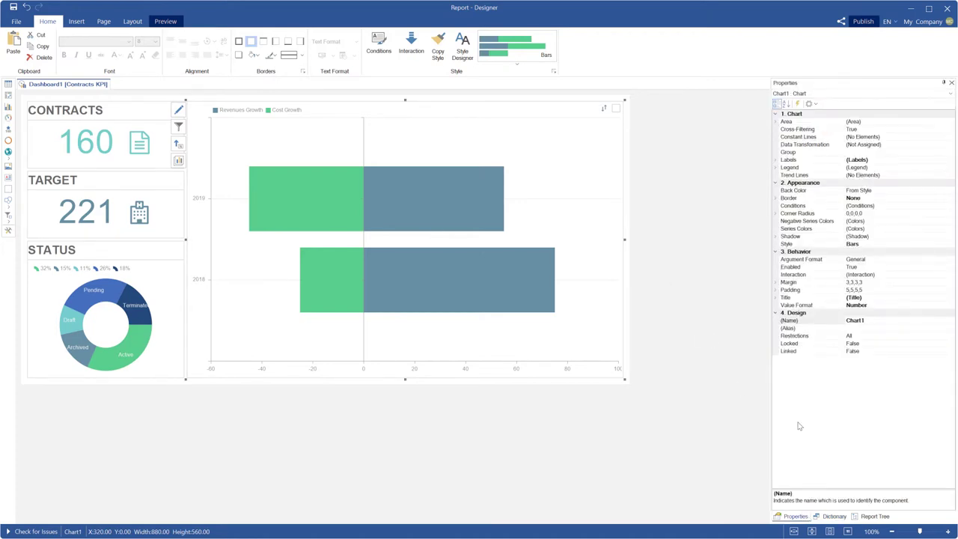
pyautogui.click(777, 215)
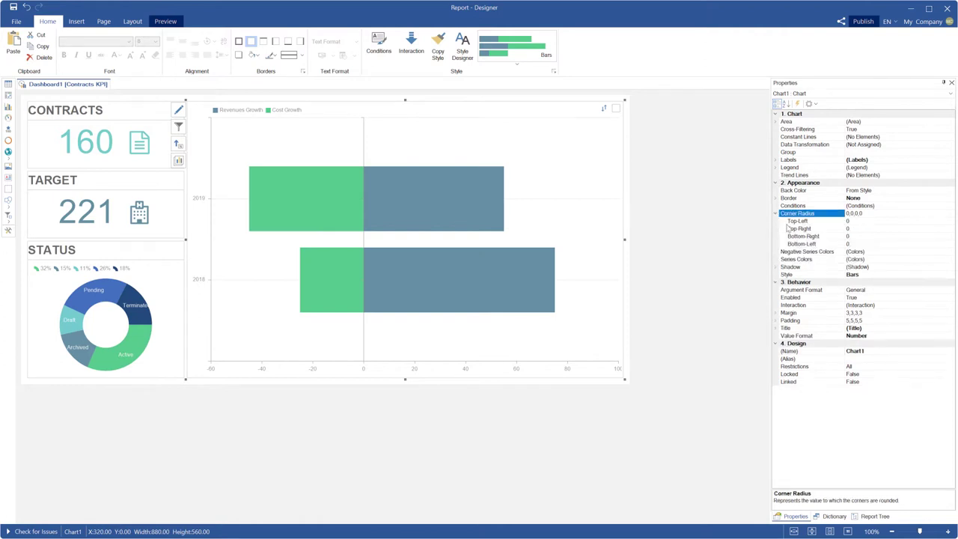
pyautogui.click(851, 222)
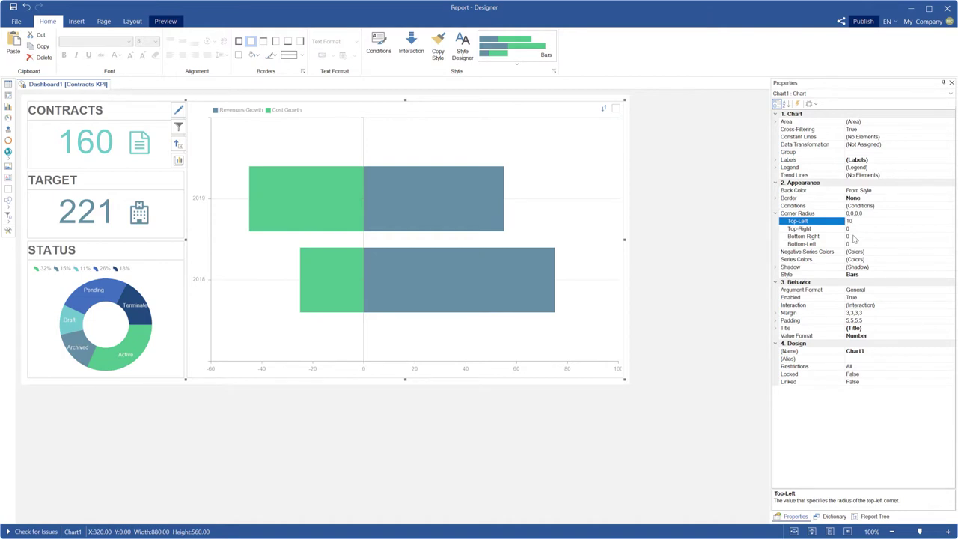
pyautogui.press('Return')
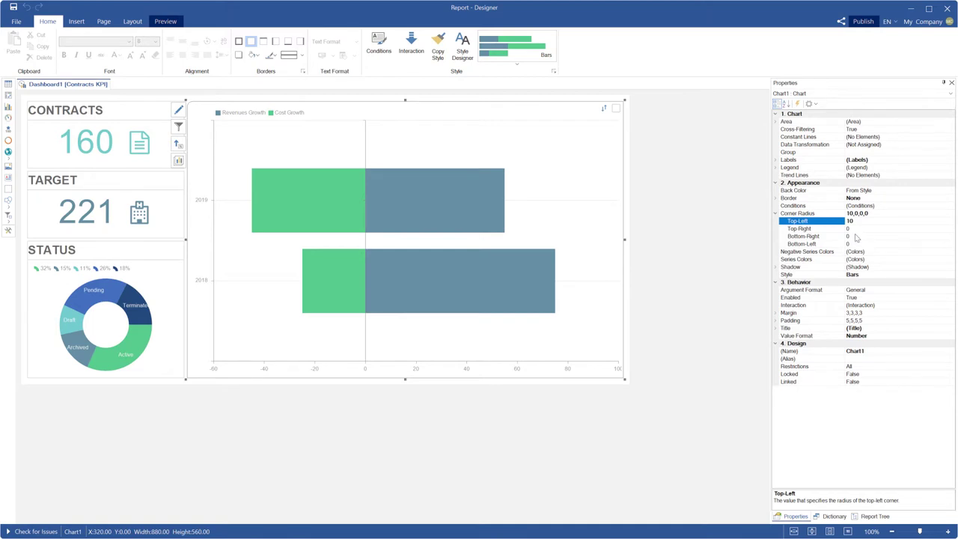
pyautogui.click(852, 229)
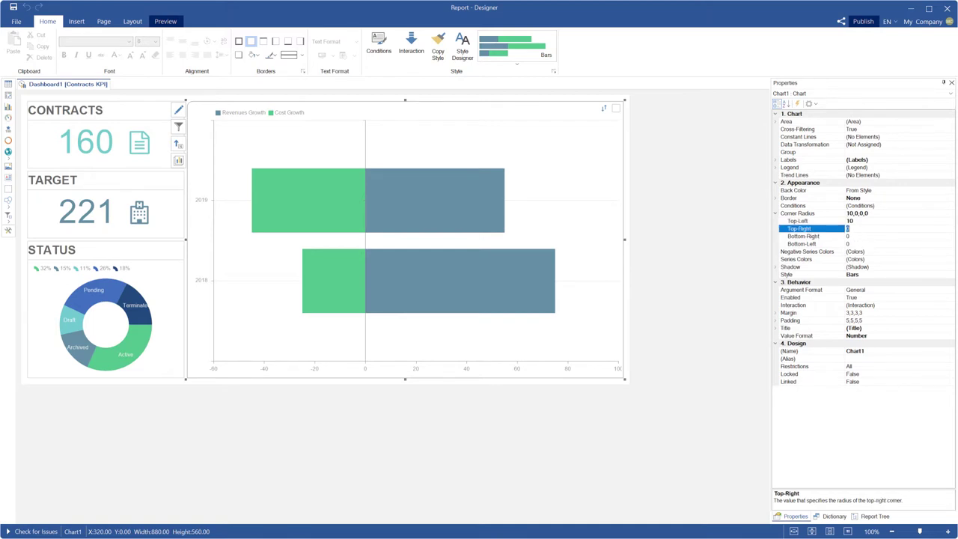
pyautogui.press('Return')
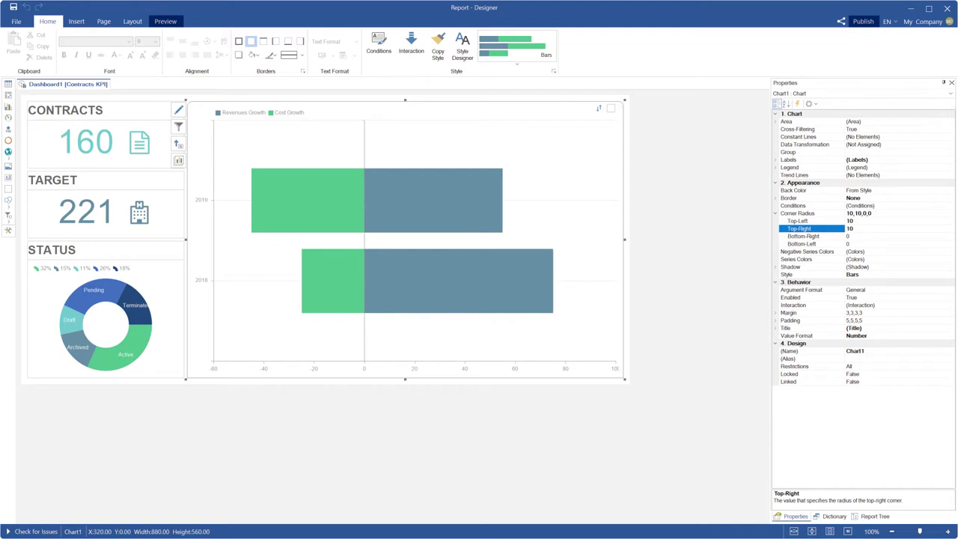
# - Set the bar chart's bottom-right and bottom-left corner radii to 15 and preview the result
pyautogui.click(853, 236)
pyautogui.press('Return')
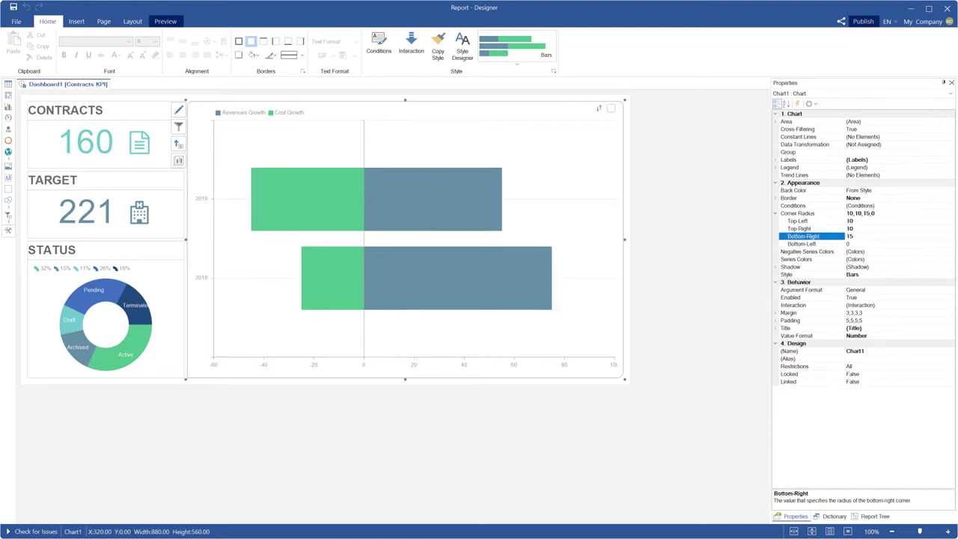
pyautogui.click(856, 245)
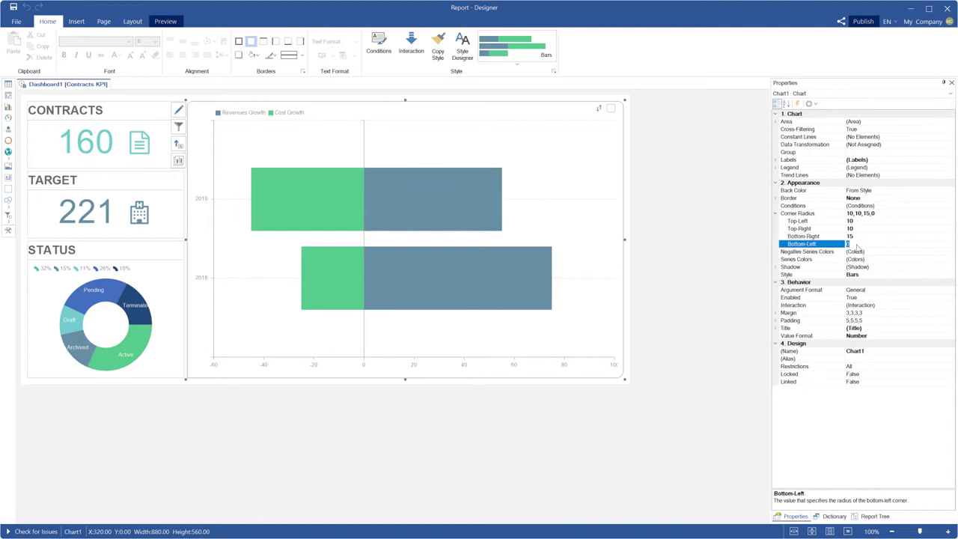
pyautogui.press('Return')
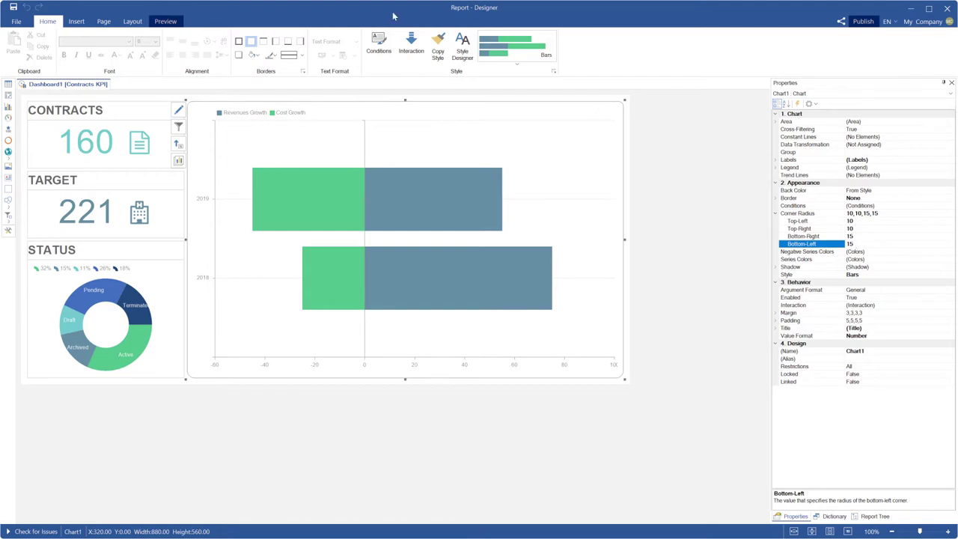
pyautogui.click(179, 24)
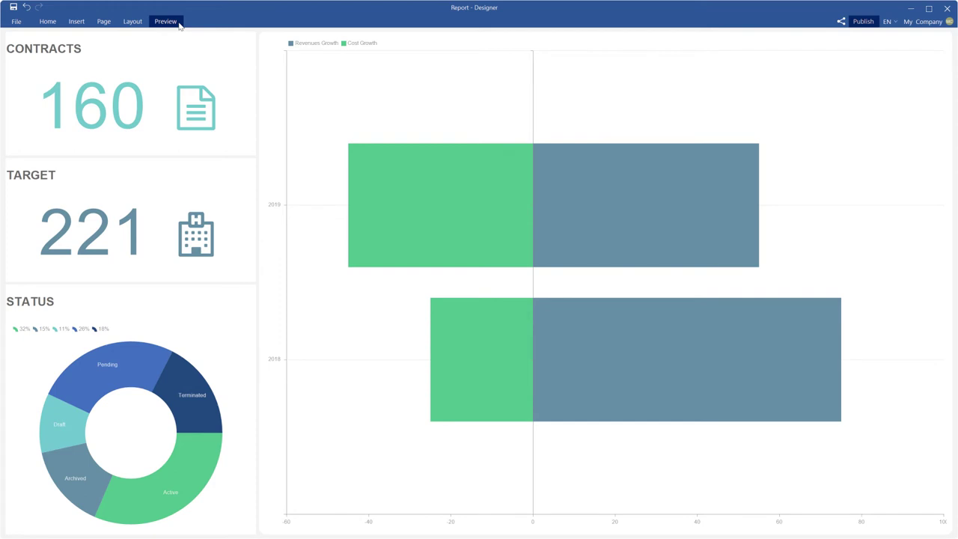
pyautogui.click(47, 21)
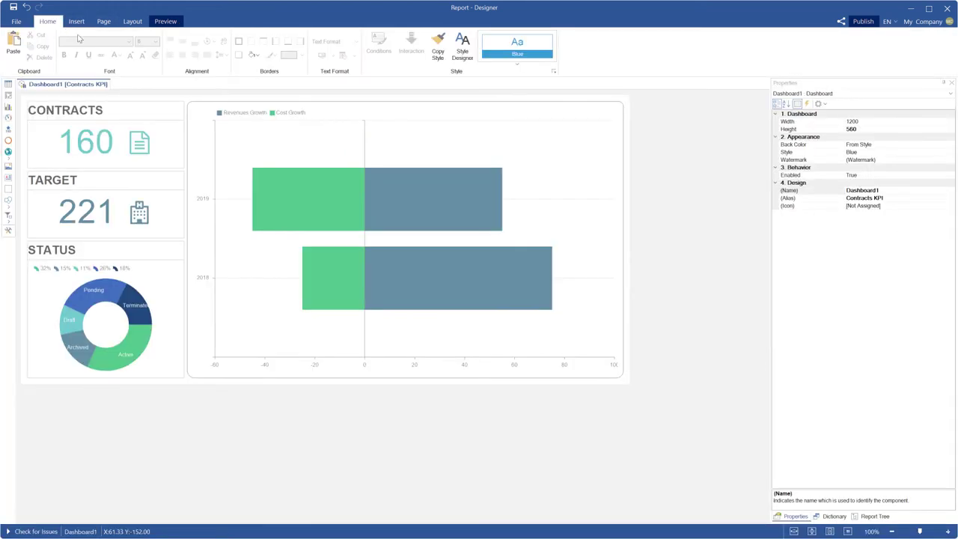
# - Select the Contracts, Target and Status panels together
pyautogui.click(155, 114)
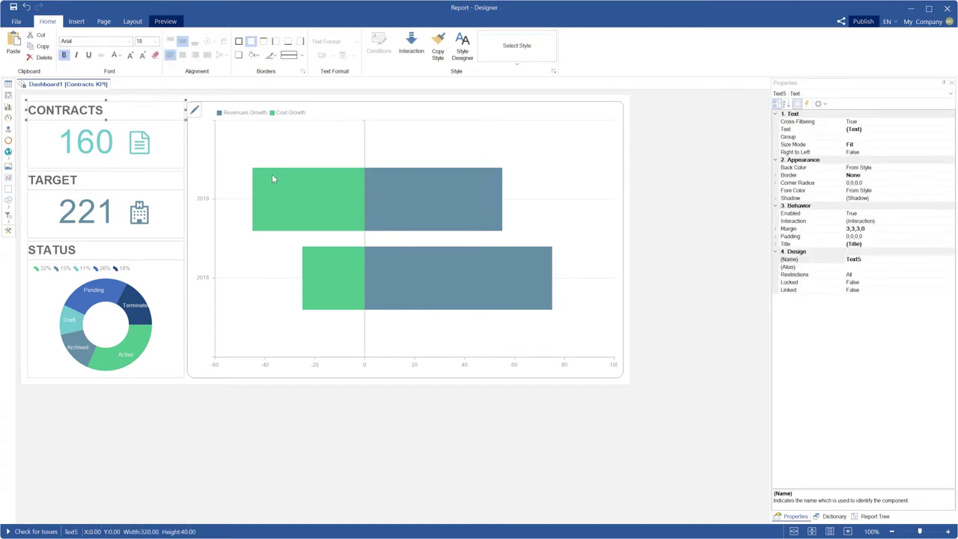
pyautogui.click(158, 139)
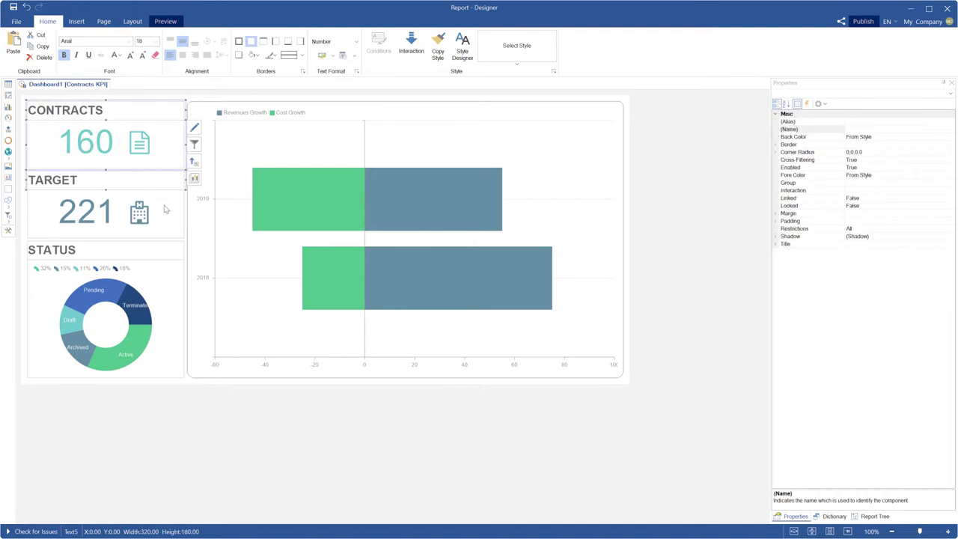
pyautogui.click(165, 241)
pyautogui.click(167, 285)
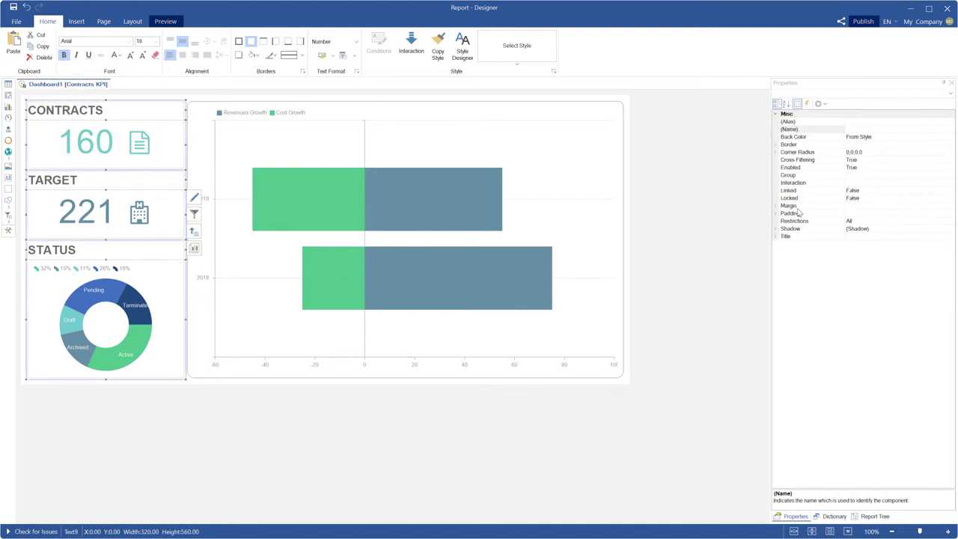
# - Set the panels' bottom-left and bottom-right corner radii to 10
pyautogui.click(777, 152)
pyautogui.click(800, 160)
pyautogui.write('10')
pyautogui.click(866, 168)
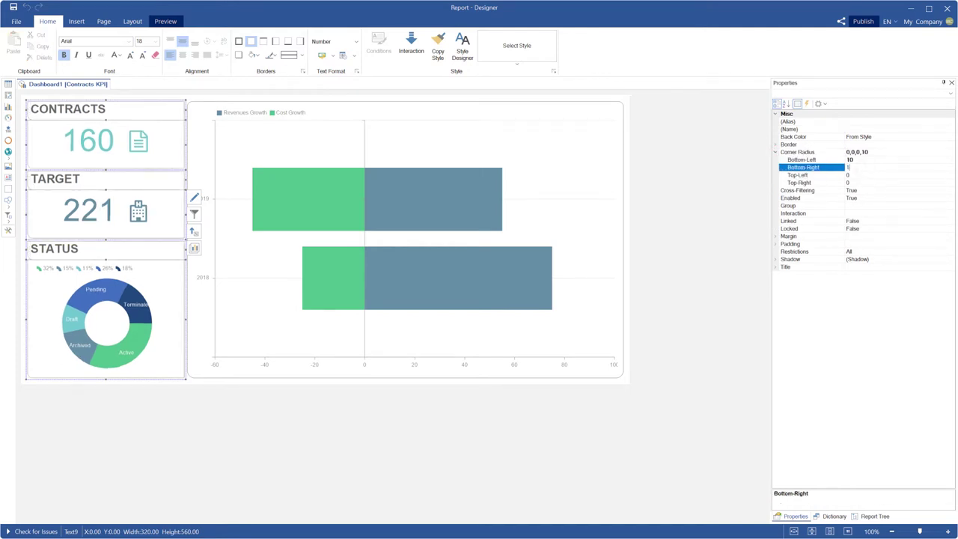
pyautogui.write('10')
pyautogui.press('Return')
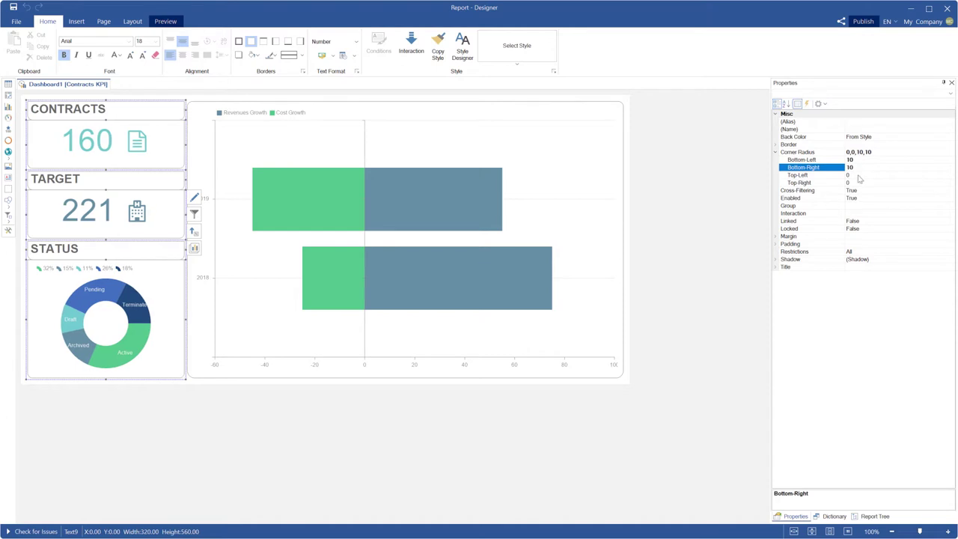
# - Set the panels' top-left and top-right corner radii to 15 and preview the dashboard
pyautogui.click(862, 176)
pyautogui.write('15')
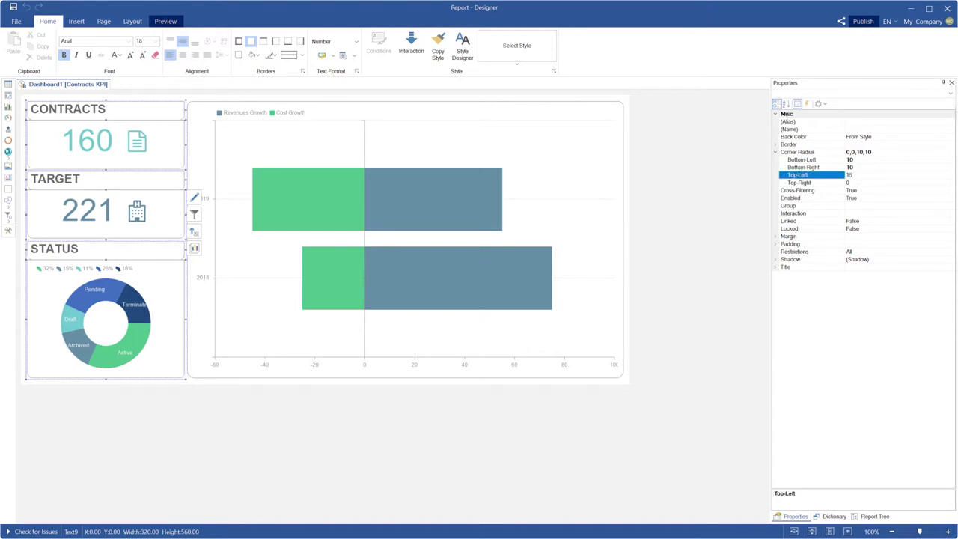
pyautogui.click(861, 184)
pyautogui.write('15')
pyautogui.press('Return')
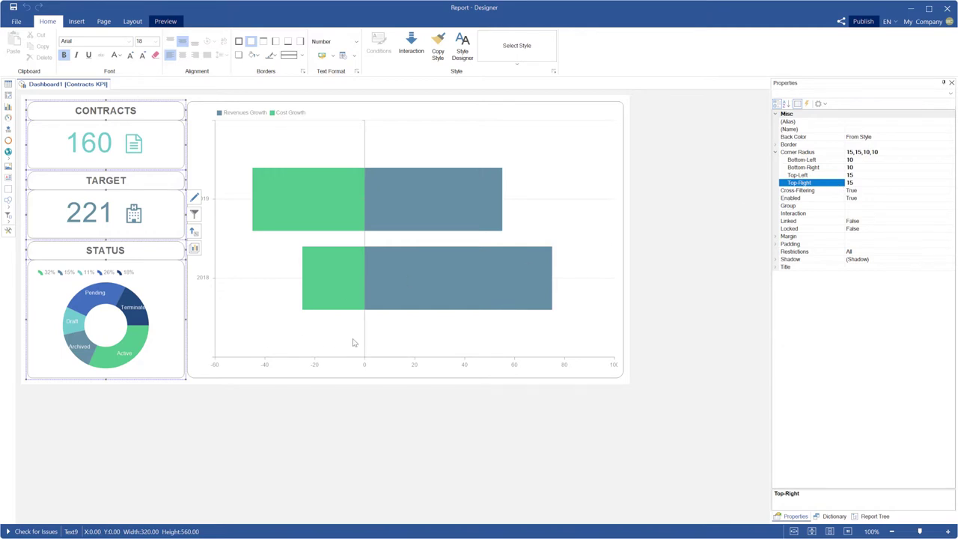
pyautogui.click(172, 23)
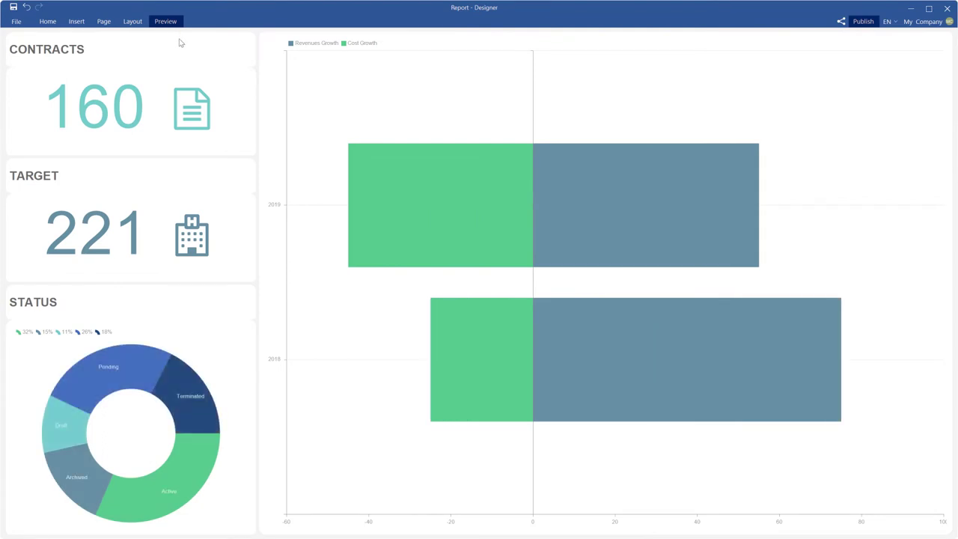
pyautogui.click(47, 22)
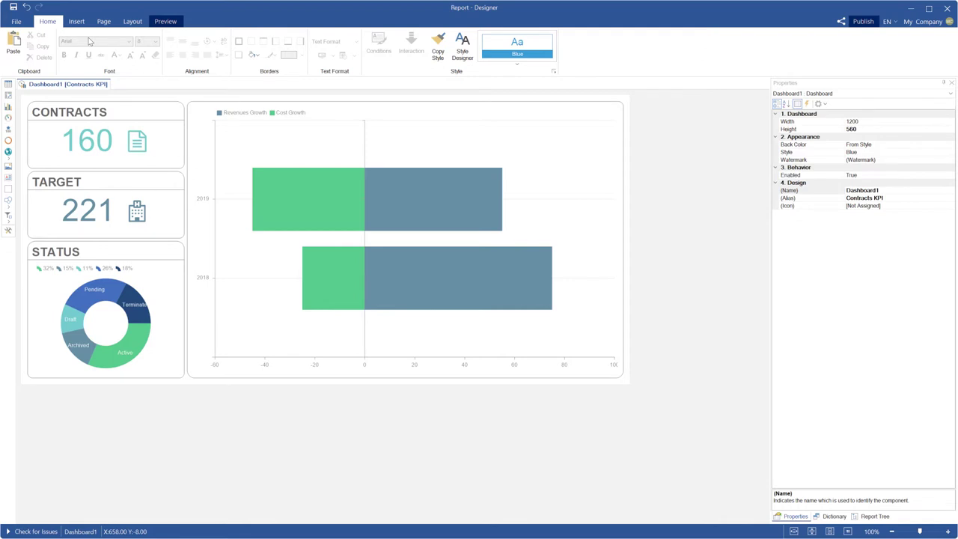
# - Set Chart1's Back Color to a custom white with Alpha 150
pyautogui.click(420, 148)
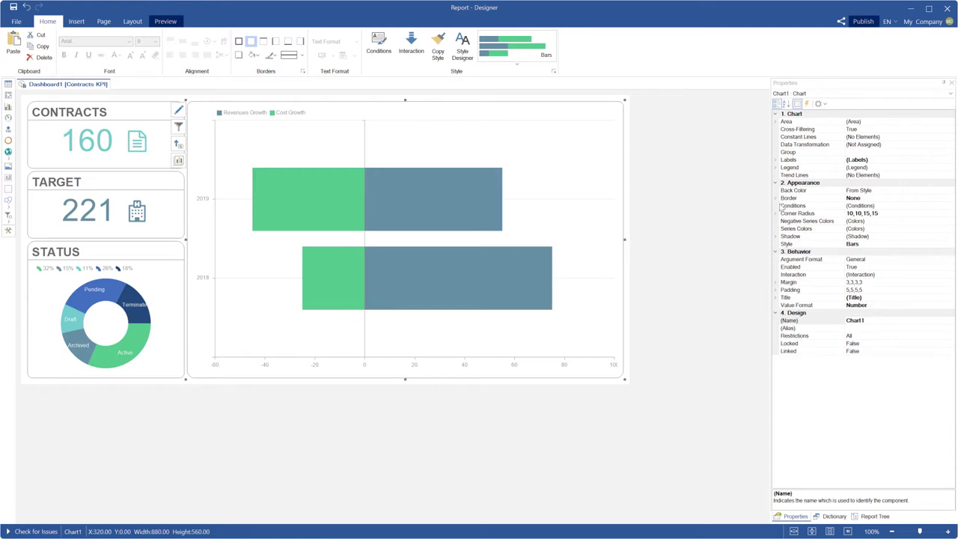
pyautogui.click(793, 190)
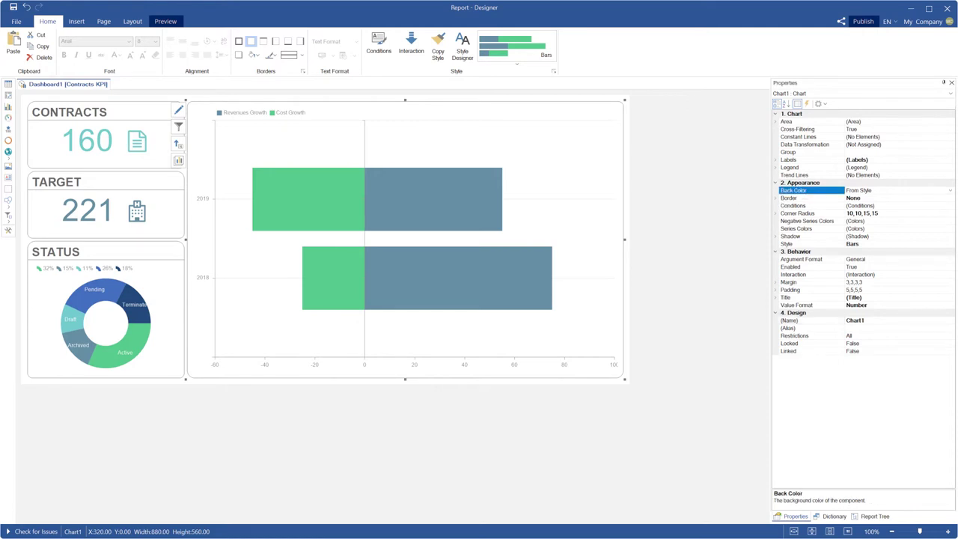
pyautogui.click(950, 190)
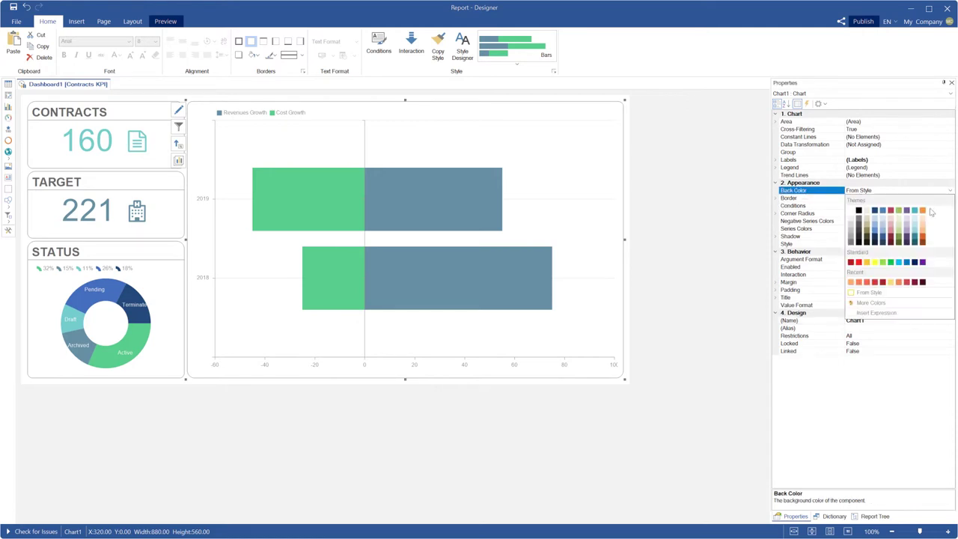
pyautogui.click(871, 303)
pyautogui.click(533, 193)
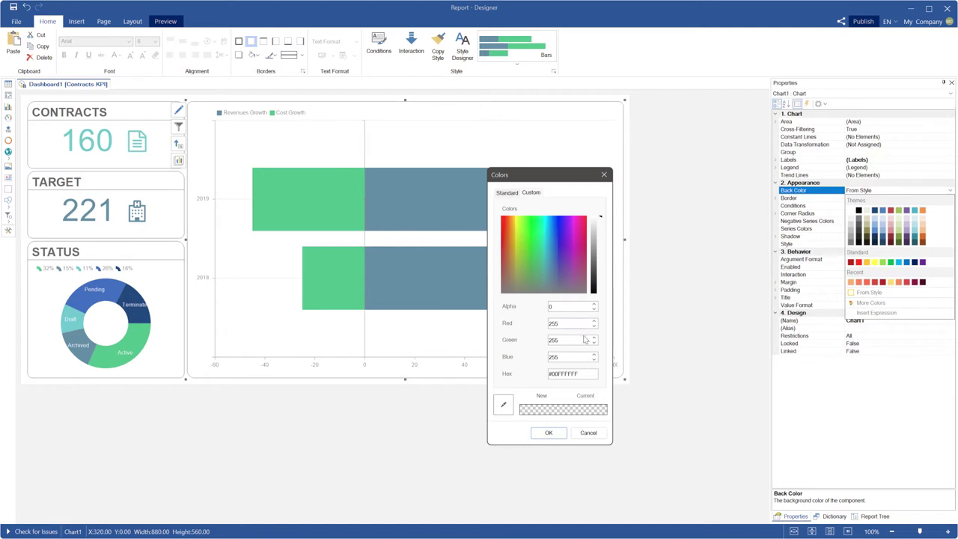
pyautogui.write('150')
pyautogui.press('Return')
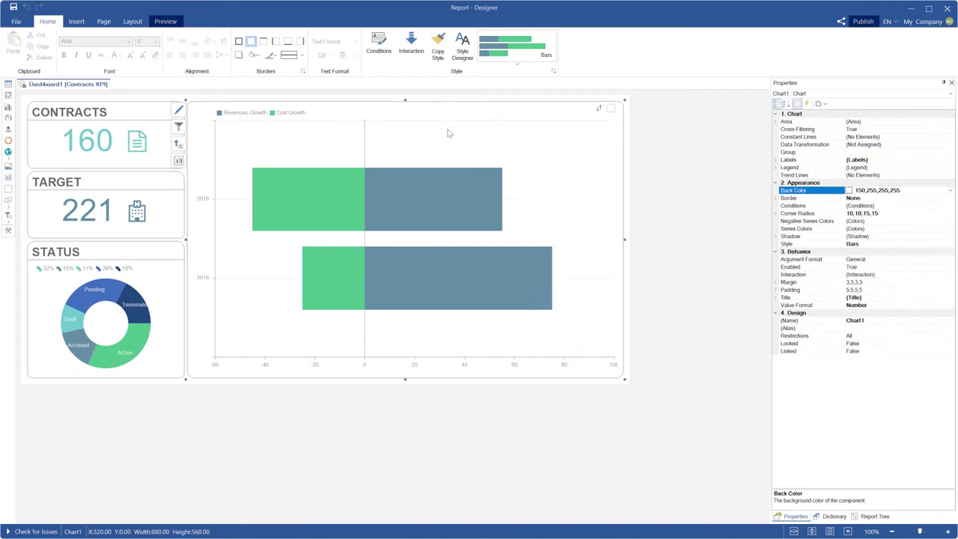
pyautogui.click(75, 23)
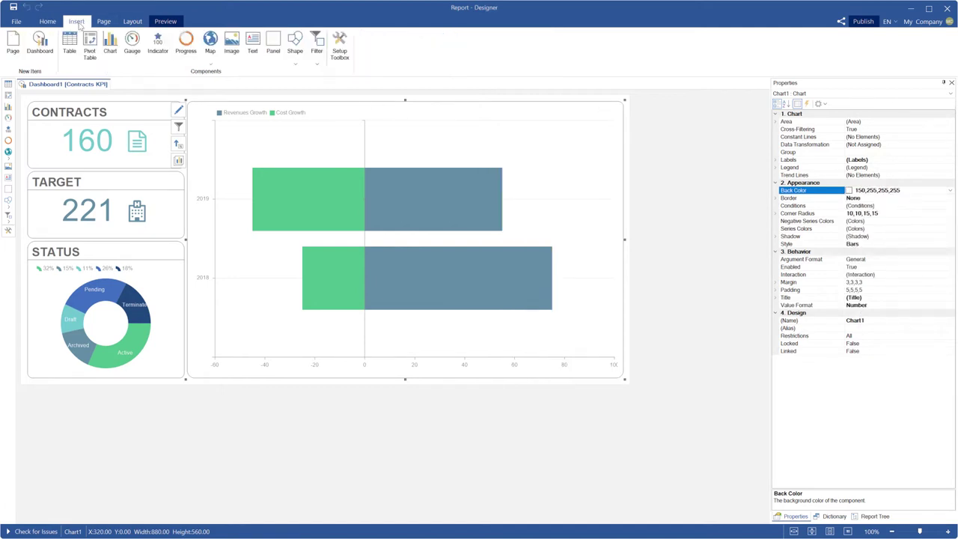
pyautogui.click(104, 21)
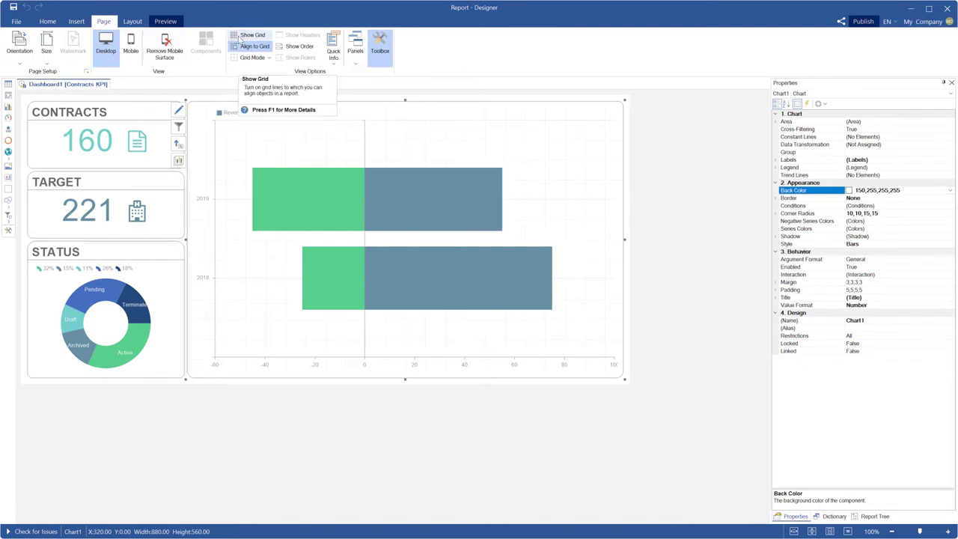
pyautogui.click(240, 39)
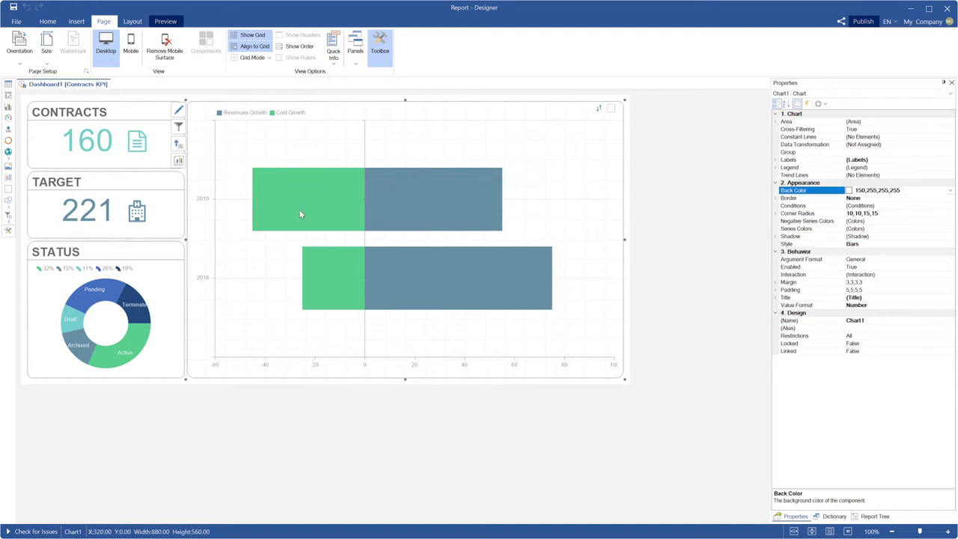
pyautogui.click(248, 36)
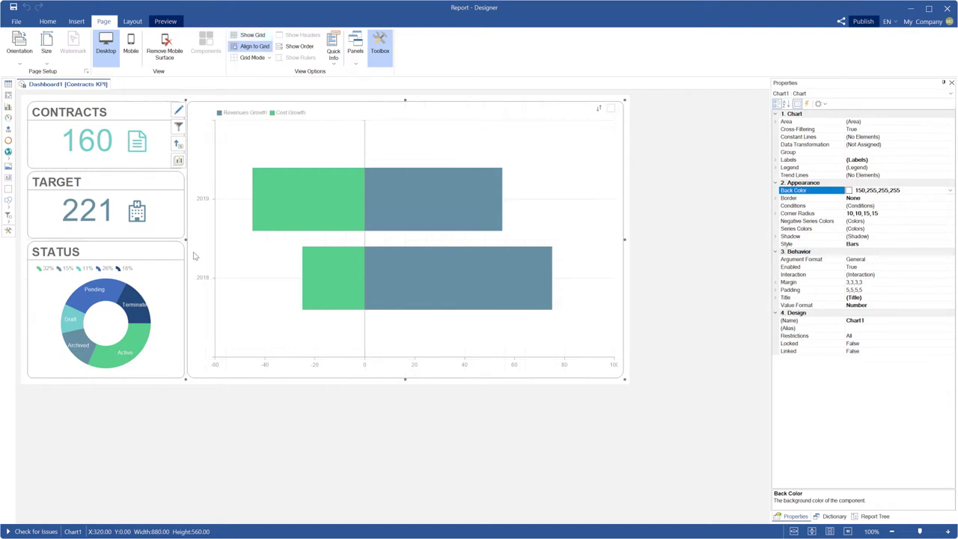
# - Select the STATUS, TARGET and CONTRACTS panels together
pyautogui.click(166, 286)
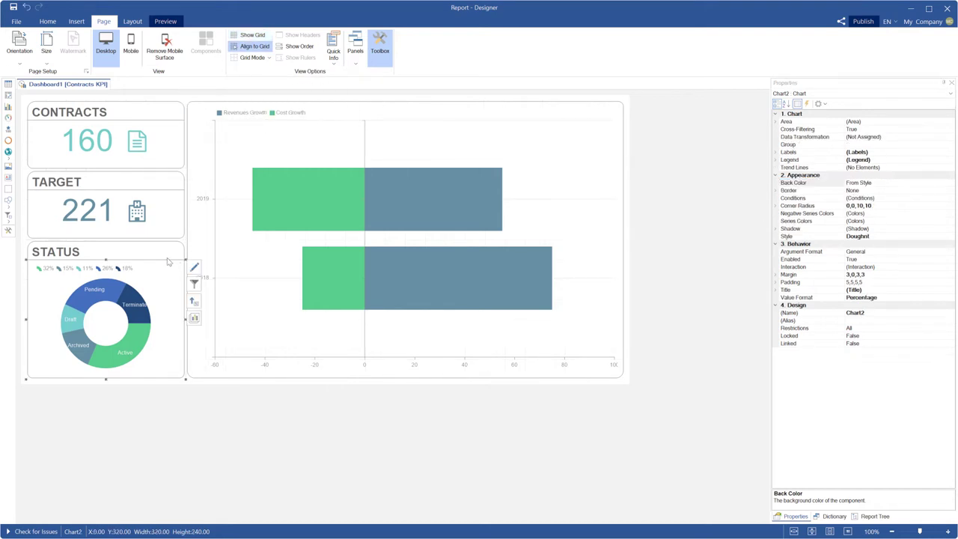
pyautogui.keyDown('ctrl'); pyautogui.click(164, 255); pyautogui.keyUp('ctrl')
pyautogui.keyDown('ctrl'); pyautogui.click(161, 210); pyautogui.keyUp('ctrl')
pyautogui.keyDown('ctrl'); pyautogui.click(153, 152); pyautogui.keyUp('ctrl')
pyautogui.keyDown('ctrl'); pyautogui.click(154, 114); pyautogui.keyUp('ctrl')
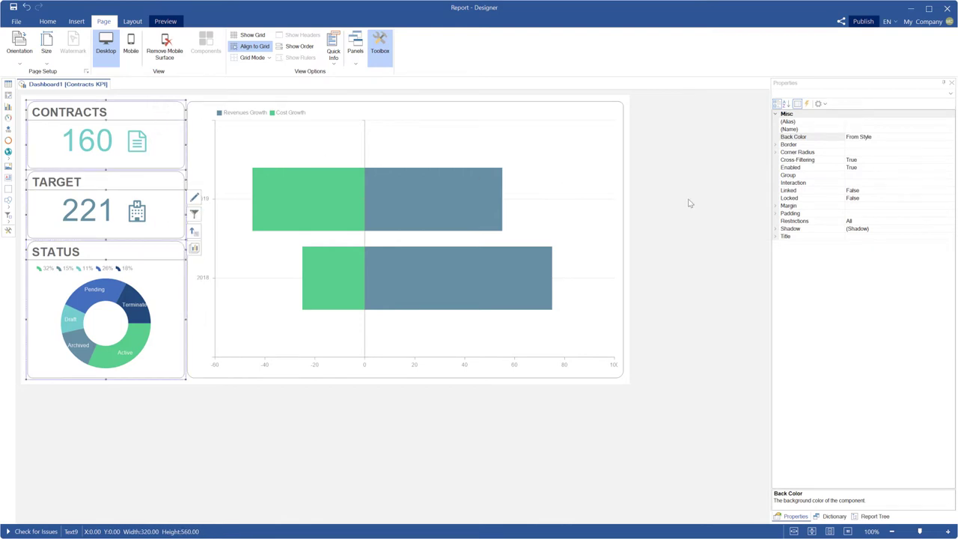
# - Give the three panels a custom white Back Color with Alpha 150, then preview
pyautogui.click(939, 137)
pyautogui.click(949, 137)
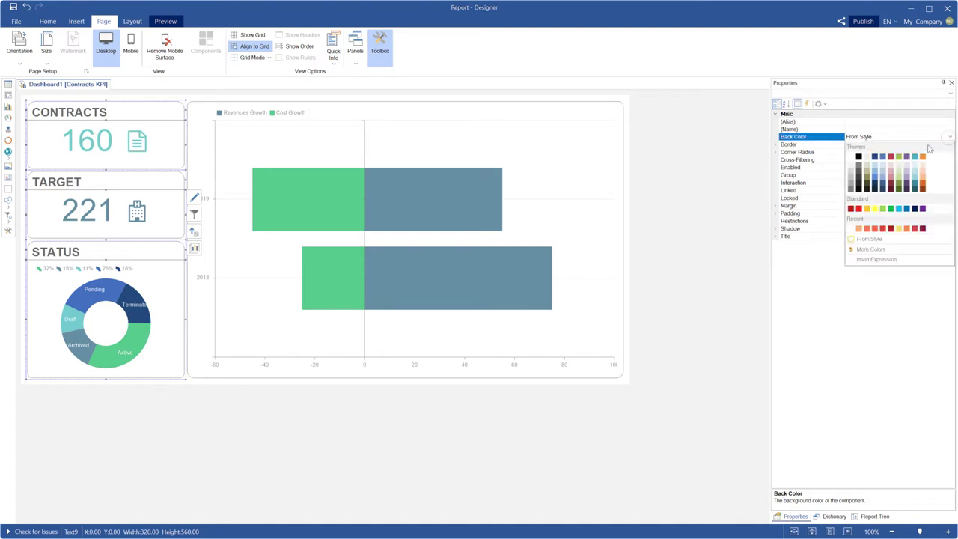
pyautogui.click(862, 250)
pyautogui.click(536, 192)
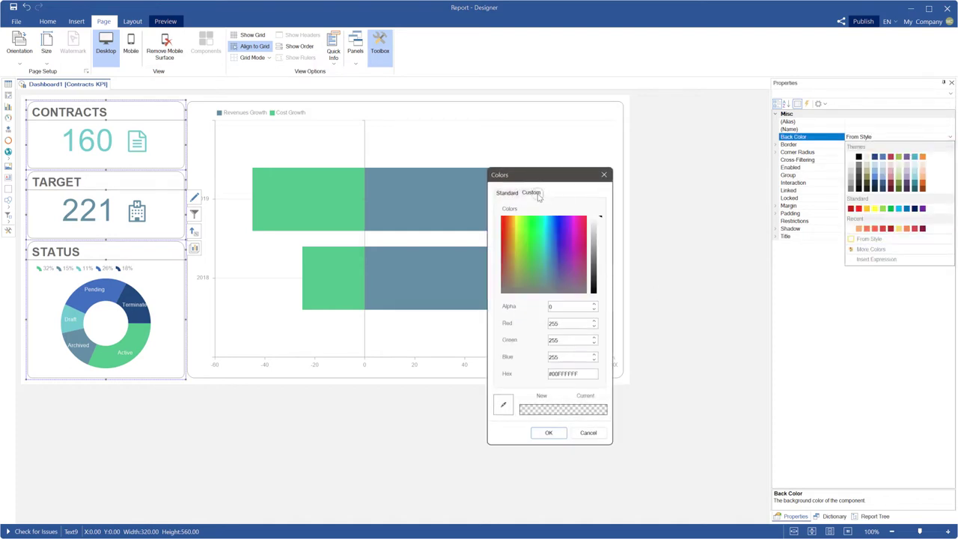
pyautogui.doubleClick(550, 307)
pyautogui.write('150')
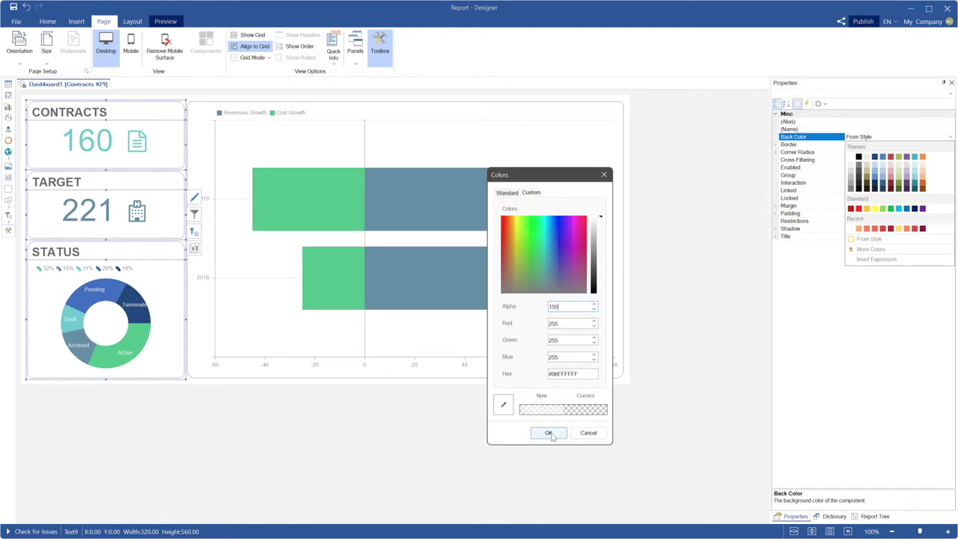
pyautogui.click(549, 433)
pyautogui.click(169, 22)
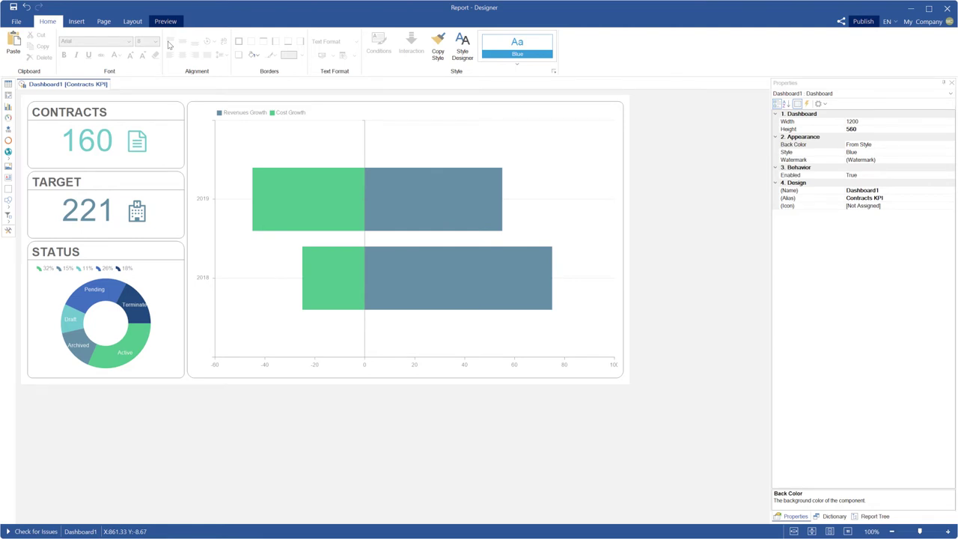
# - Set Chart1's Shadow Visible to True and change the shadow Size from 5 to 2
pyautogui.click(496, 141)
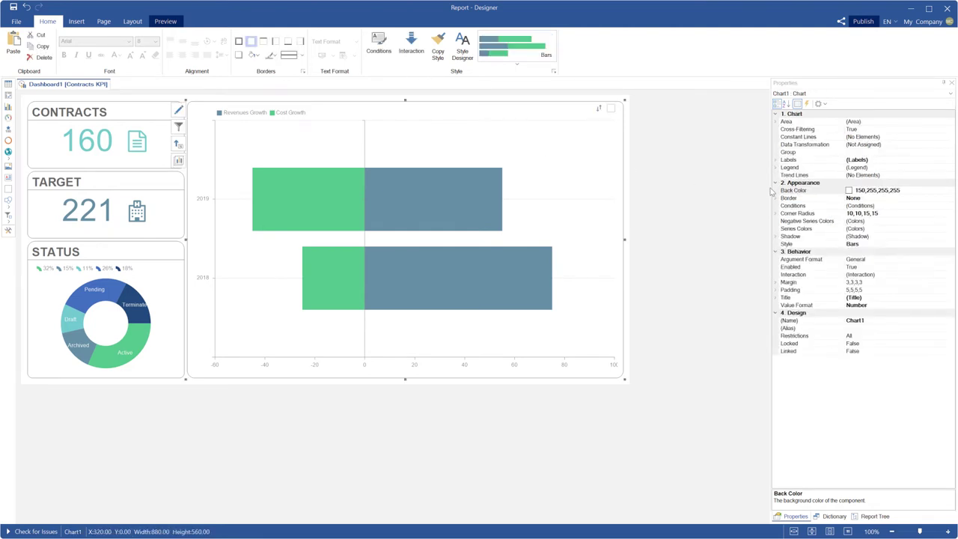
pyautogui.click(776, 238)
pyautogui.click(798, 268)
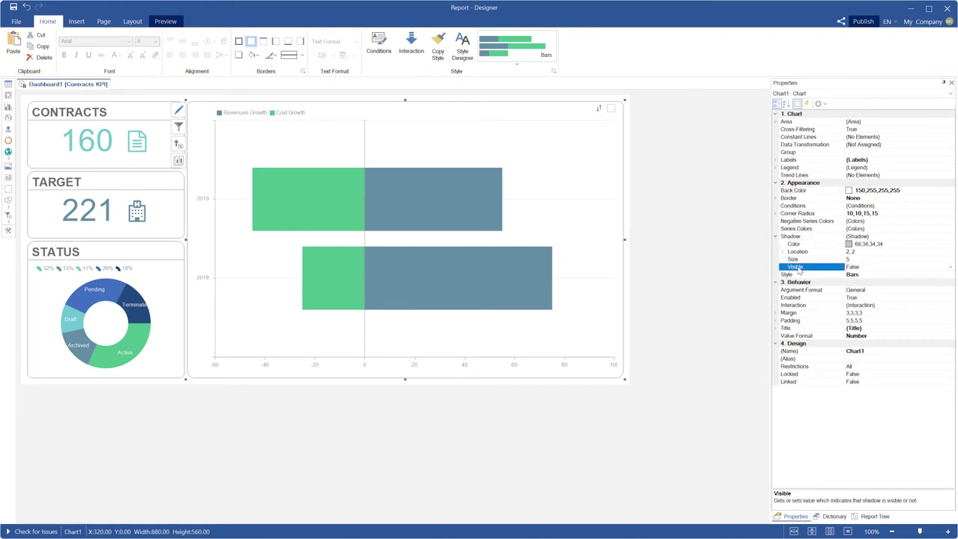
pyautogui.doubleClick(799, 269)
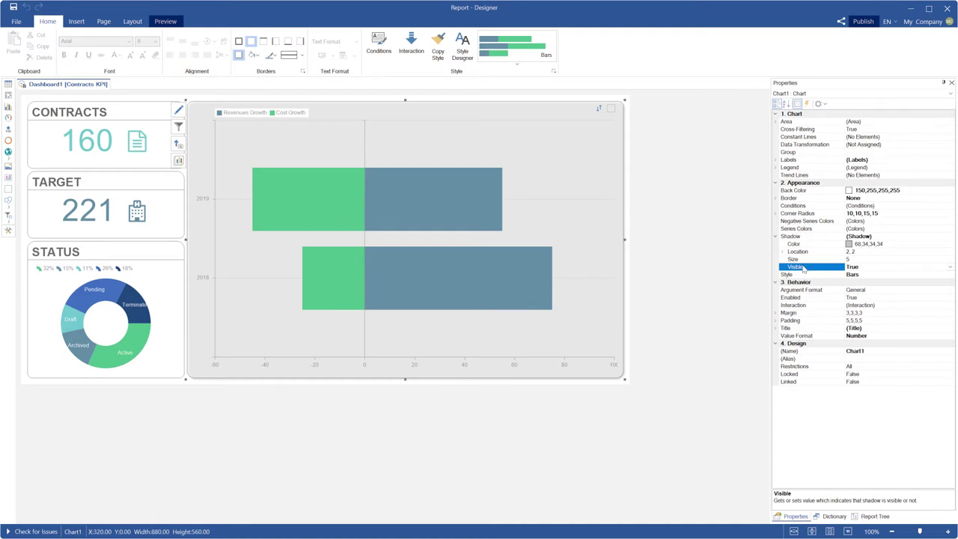
pyautogui.click(850, 259)
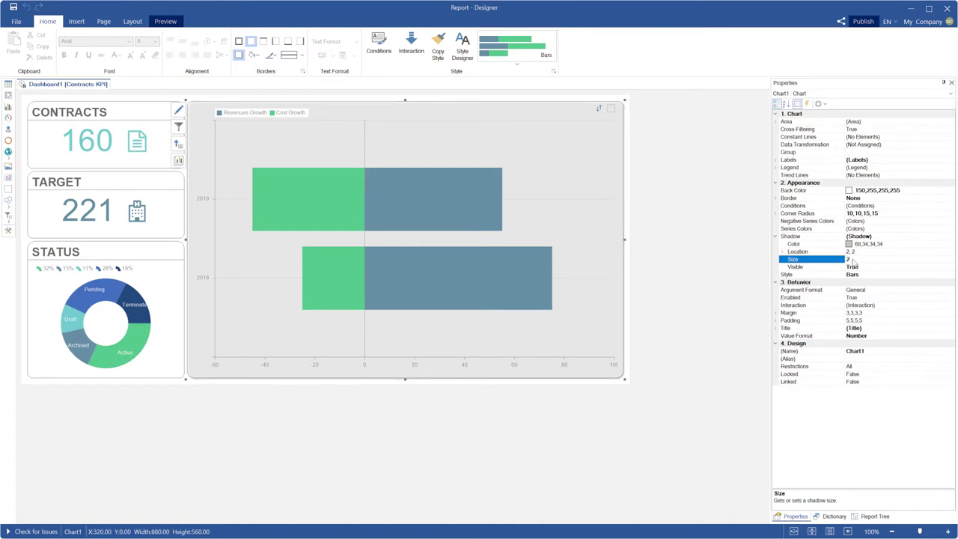
pyautogui.click(932, 244)
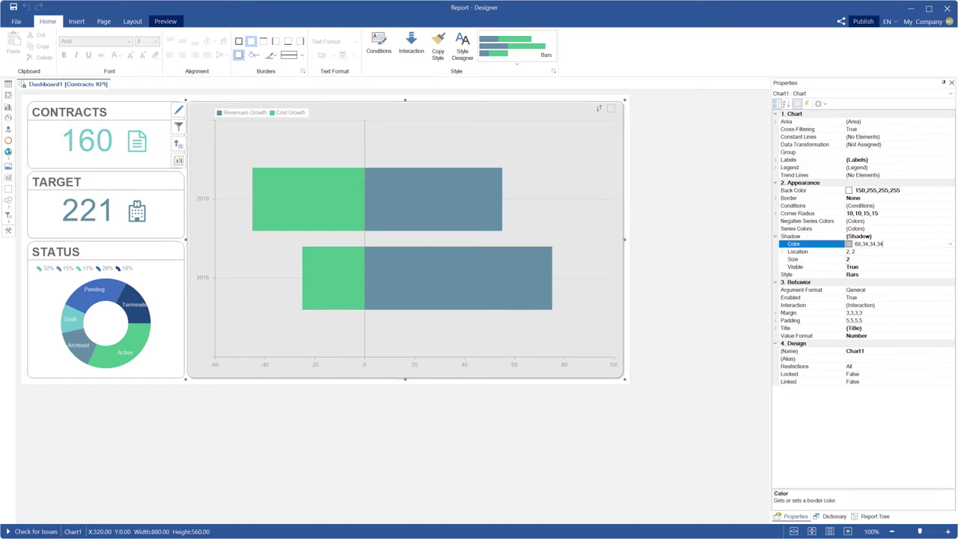
# - Set the chart's shadow colour to 68,238,238,238 and preview the dashboard
pyautogui.click(949, 245)
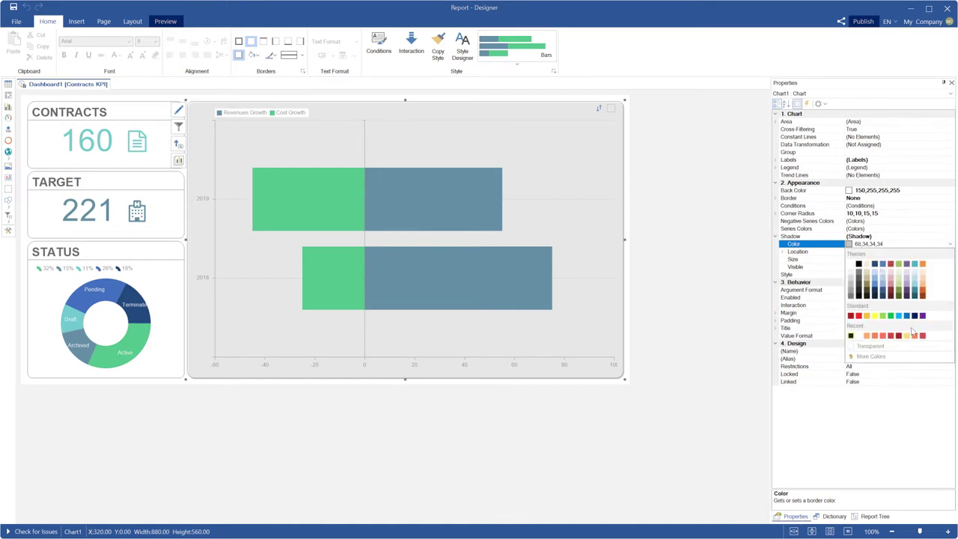
pyautogui.click(870, 357)
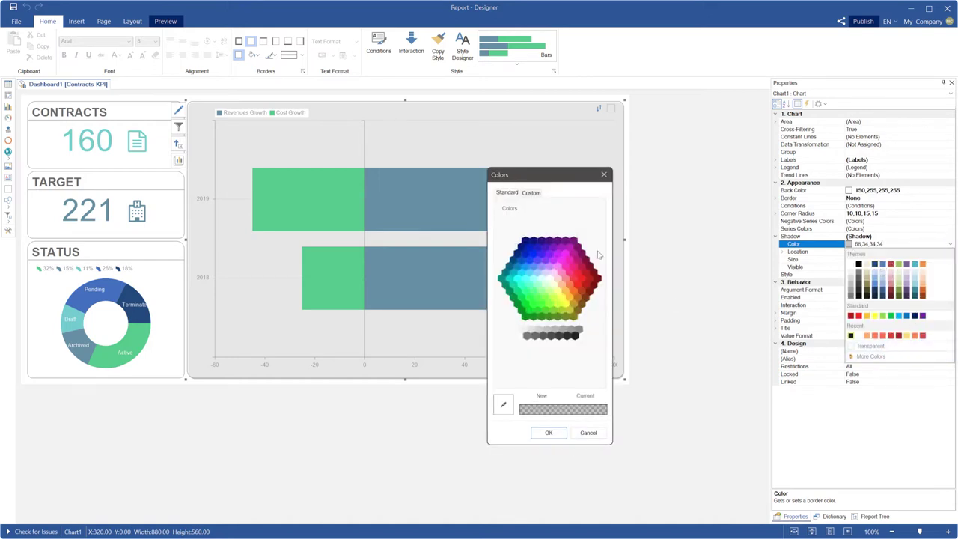
pyautogui.click(535, 194)
pyautogui.moveTo(601, 284); pyautogui.dragTo(600, 225)
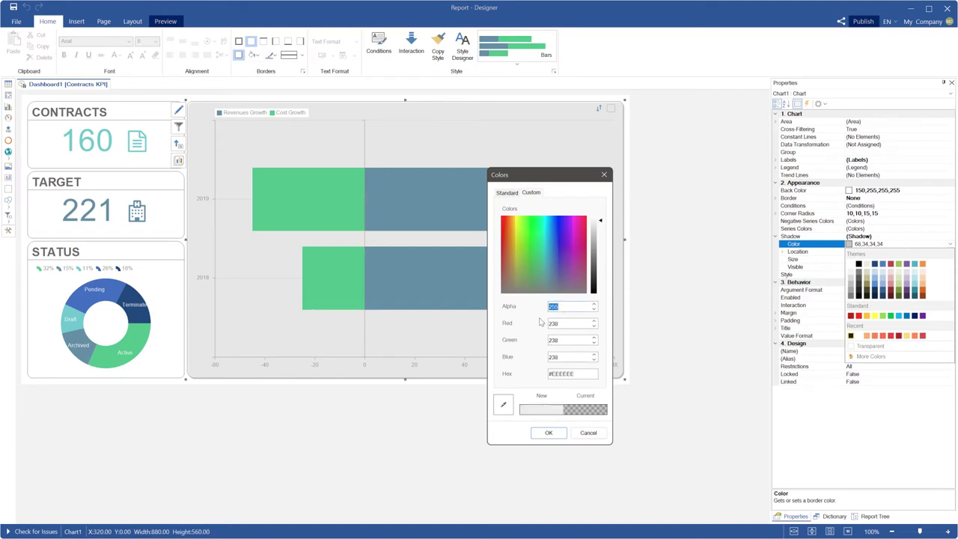
pyautogui.write('68')
pyautogui.click(558, 432)
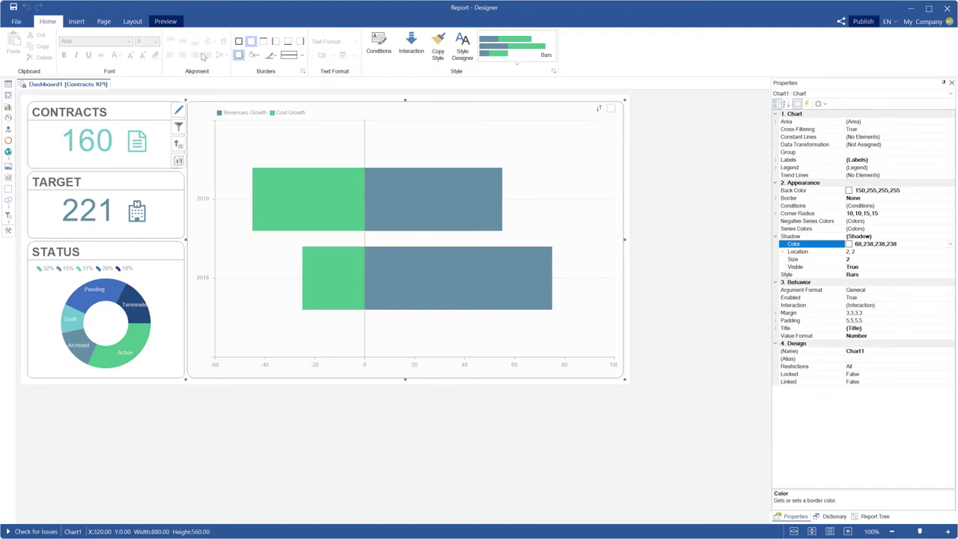
pyautogui.click(165, 22)
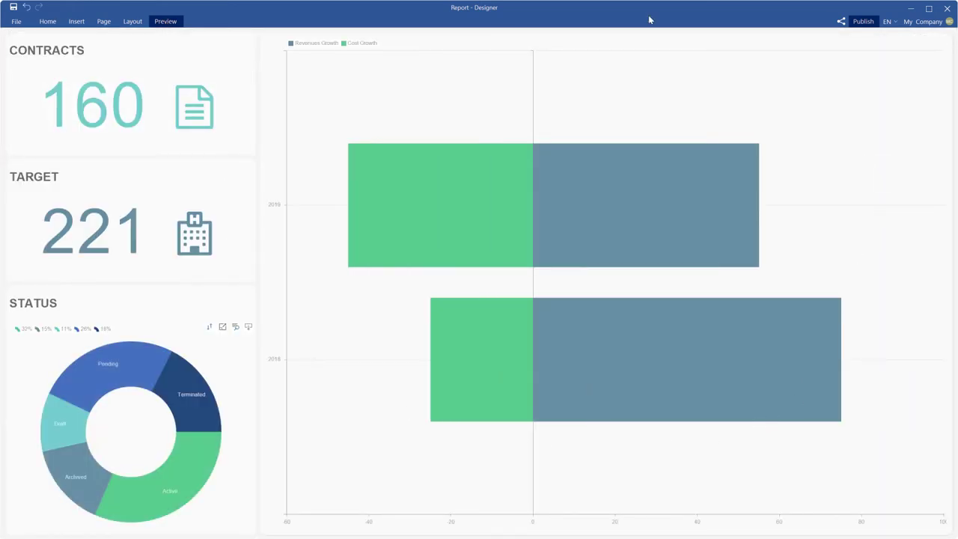
# - Back in design view, set Chart1's Shadow Visible to False
pyautogui.click(48, 21)
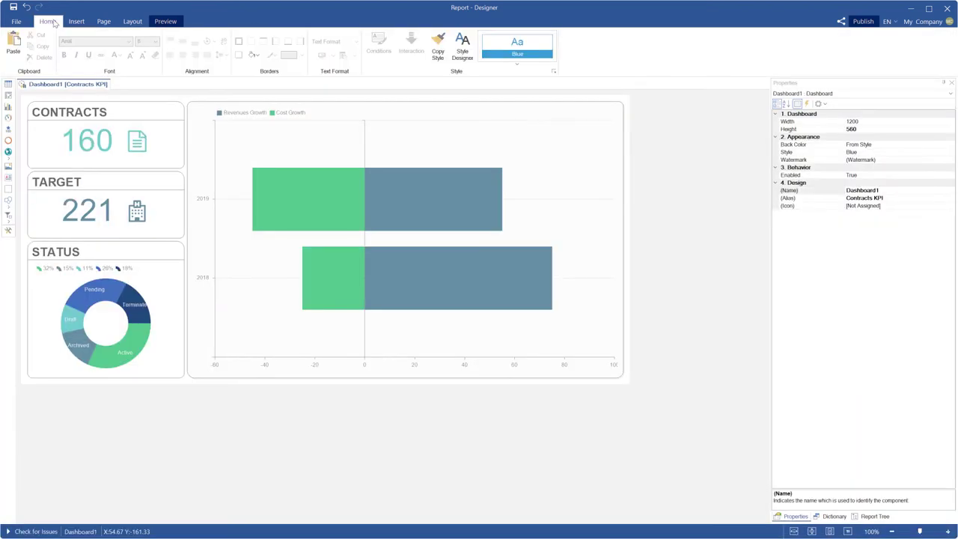
pyautogui.click(526, 244)
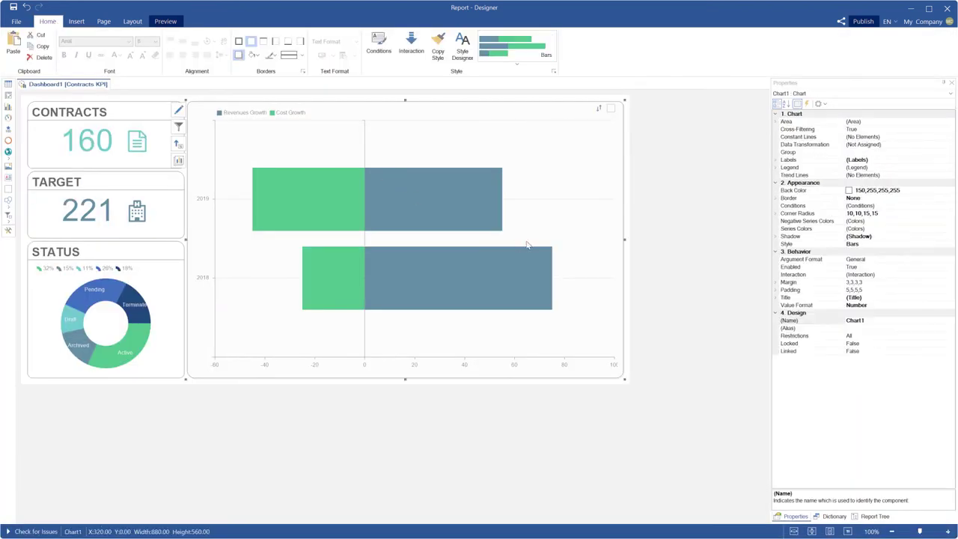
pyautogui.click(776, 236)
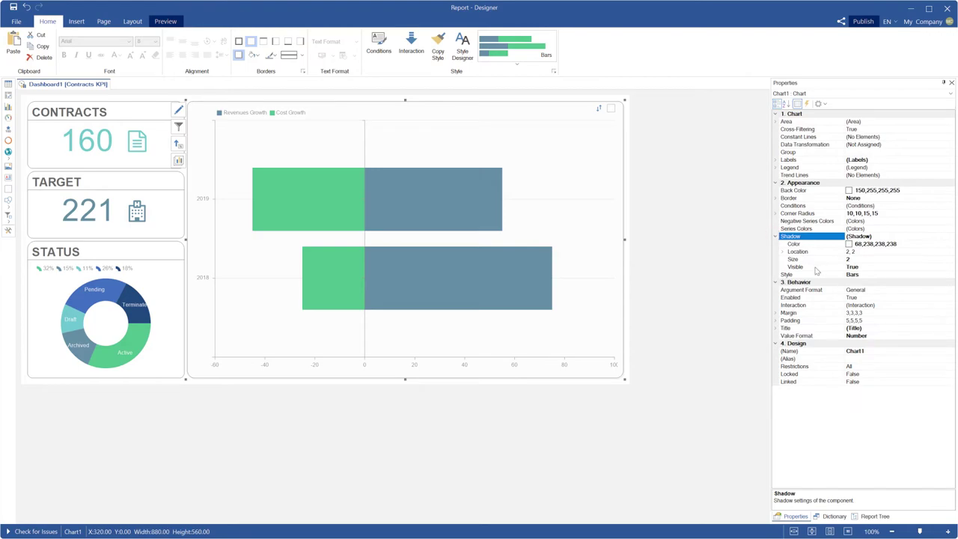
pyautogui.click(812, 268)
pyautogui.doubleClick(812, 268)
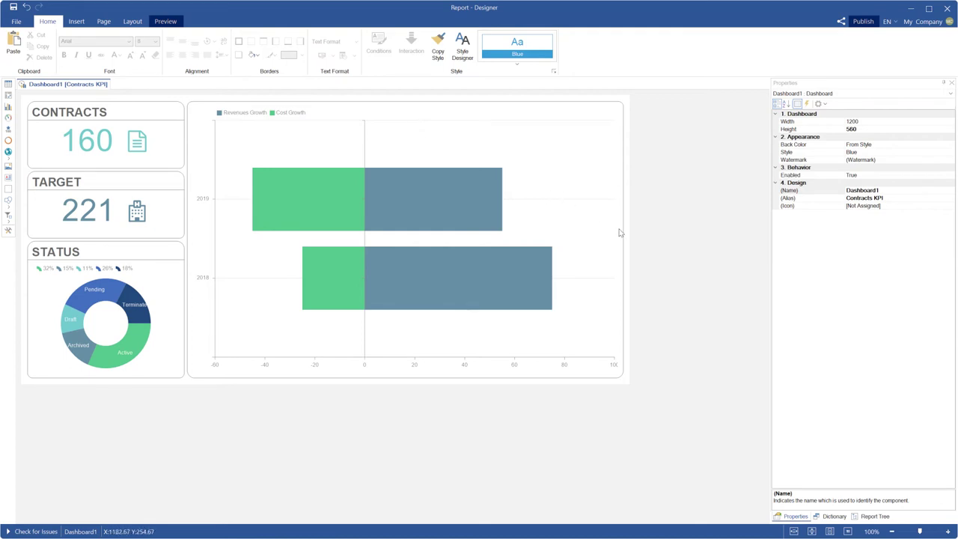
# - Enable a text watermark reading 'Stimulsoft' on the dashboard
pyautogui.click(790, 161)
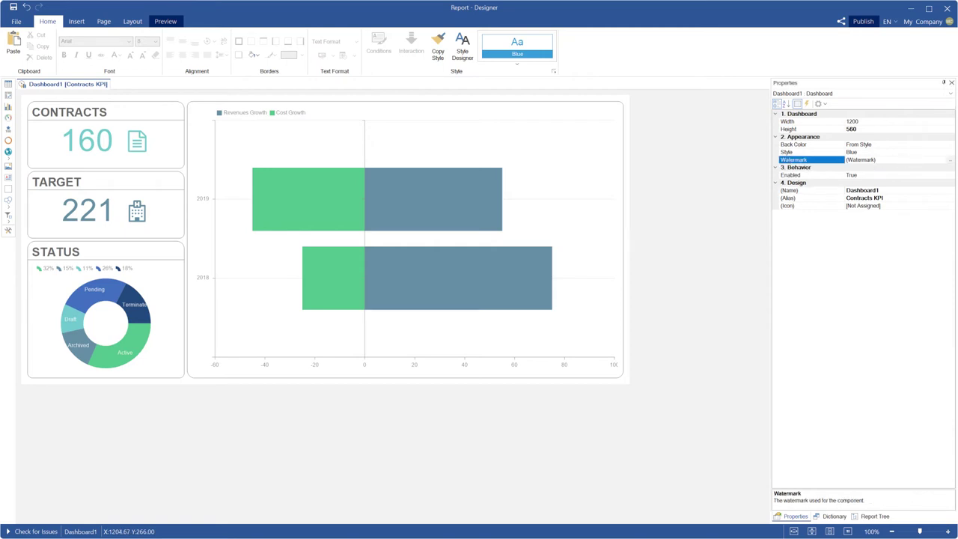
pyautogui.click(950, 161)
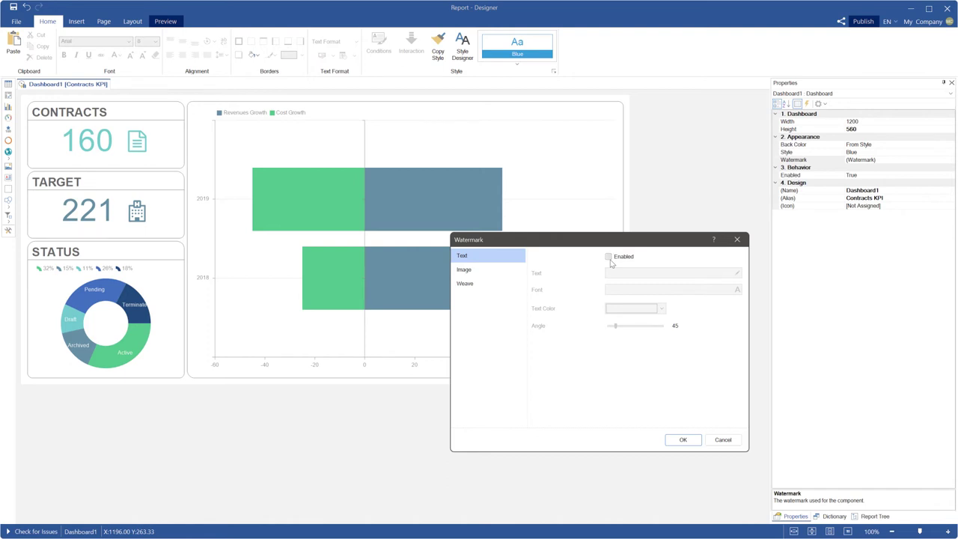
pyautogui.click(610, 260)
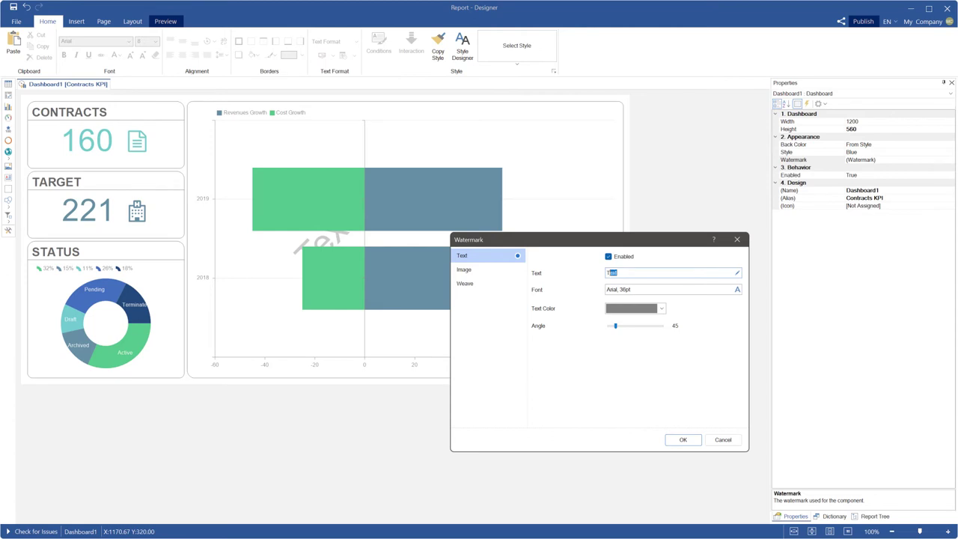
pyautogui.write('Stimulsoft')
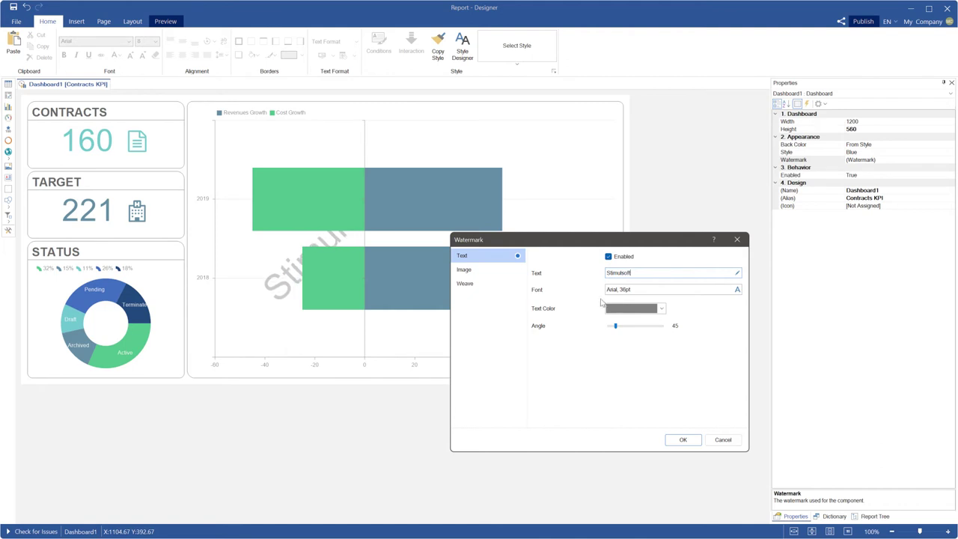
# - Angle the watermark text to 63° and colour it dark blue
pyautogui.moveTo(615, 326); pyautogui.dragTo(618, 327)
pyautogui.click(660, 309)
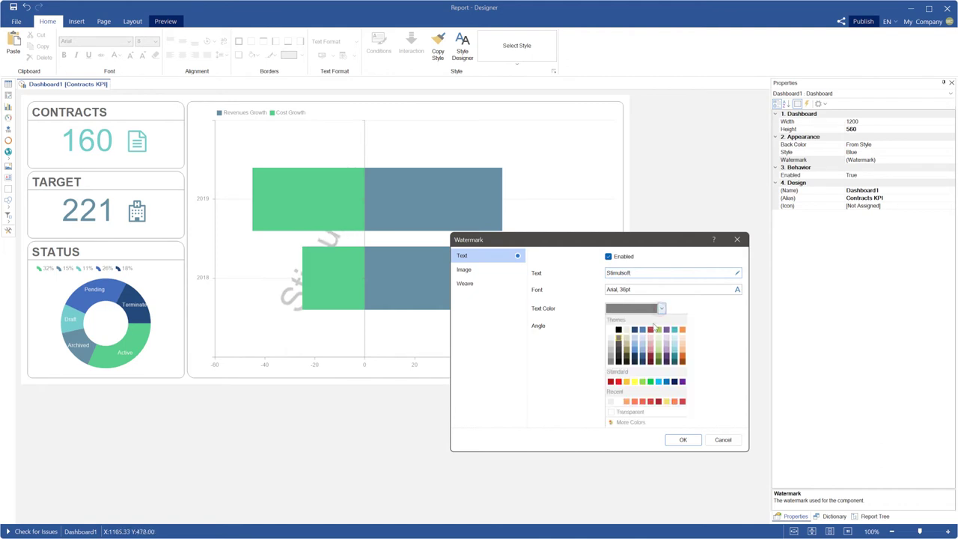
pyautogui.click(643, 360)
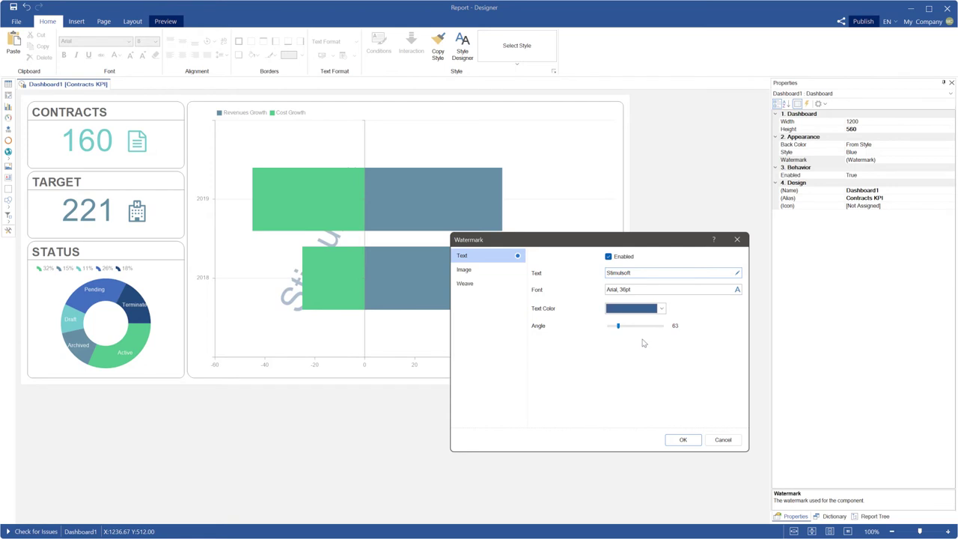
pyautogui.click(737, 290)
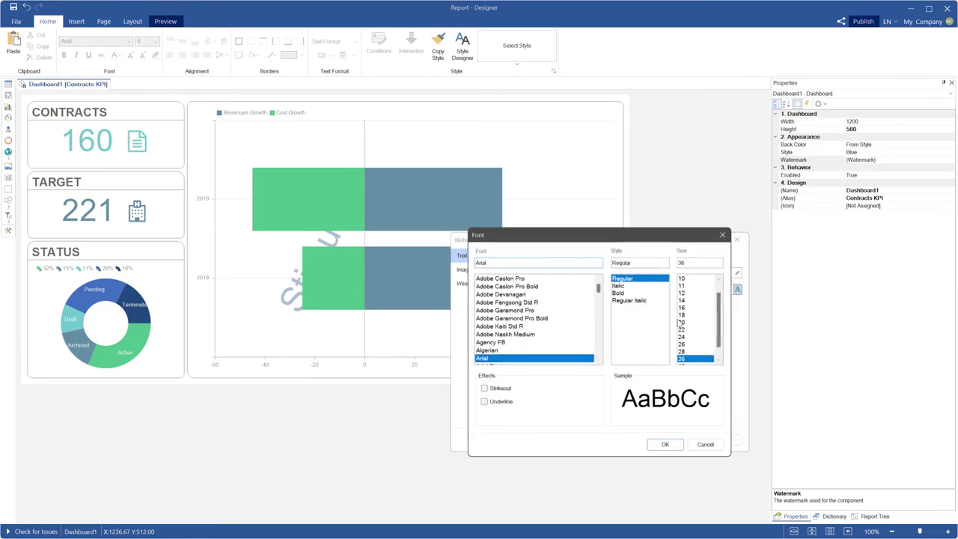
# - Choose Segoe UI at size 48 in the Font dialog, then uncheck the text watermark's Enabled box
pyautogui.doubleClick(505, 261)
pyautogui.write('Segou')
pyautogui.click(517, 281)
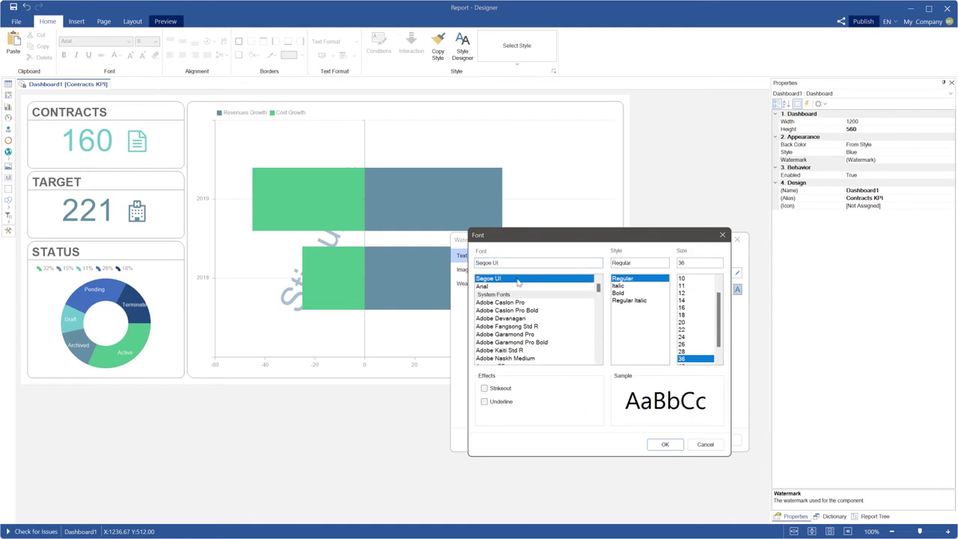
pyautogui.scroll(-1, 696, 346)
pyautogui.click(694, 351)
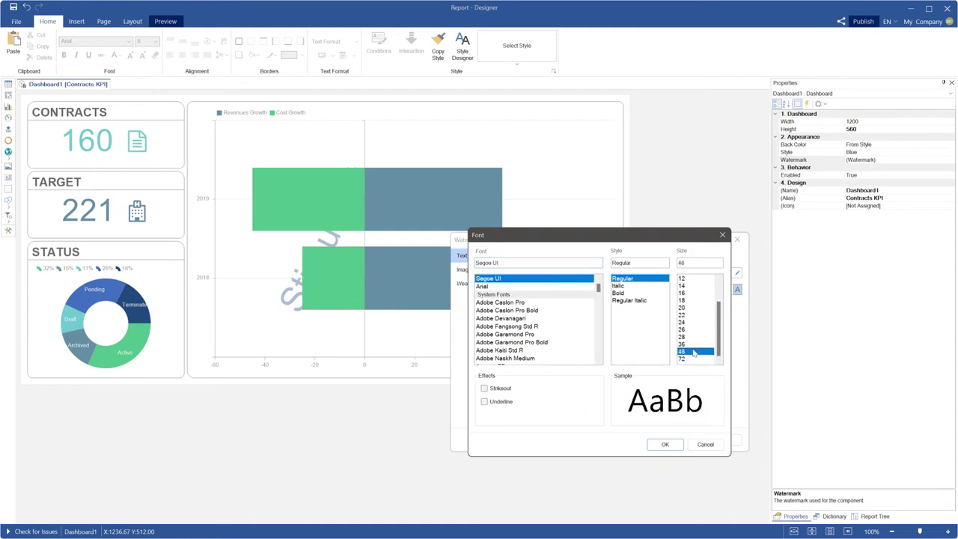
pyautogui.click(618, 293)
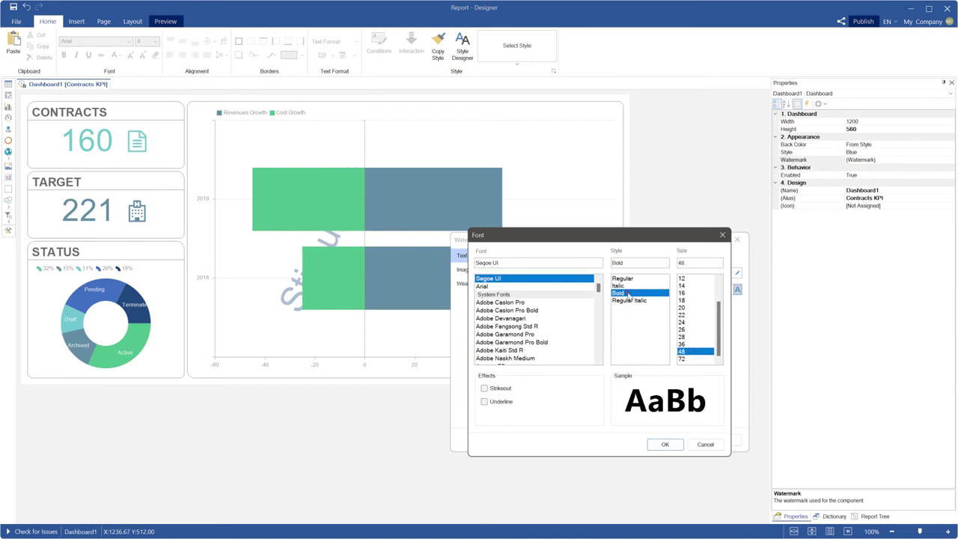
pyautogui.click(626, 286)
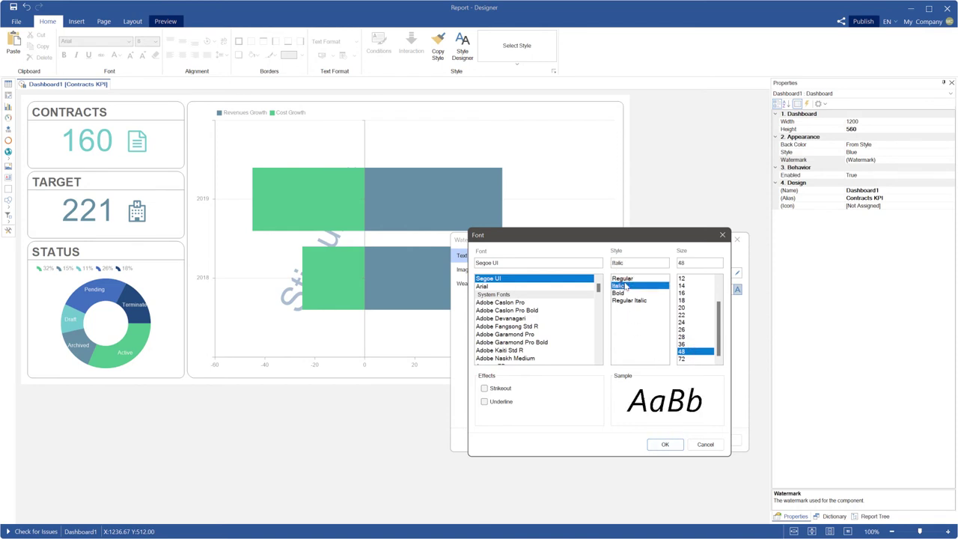
pyautogui.click(666, 448)
pyautogui.click(608, 256)
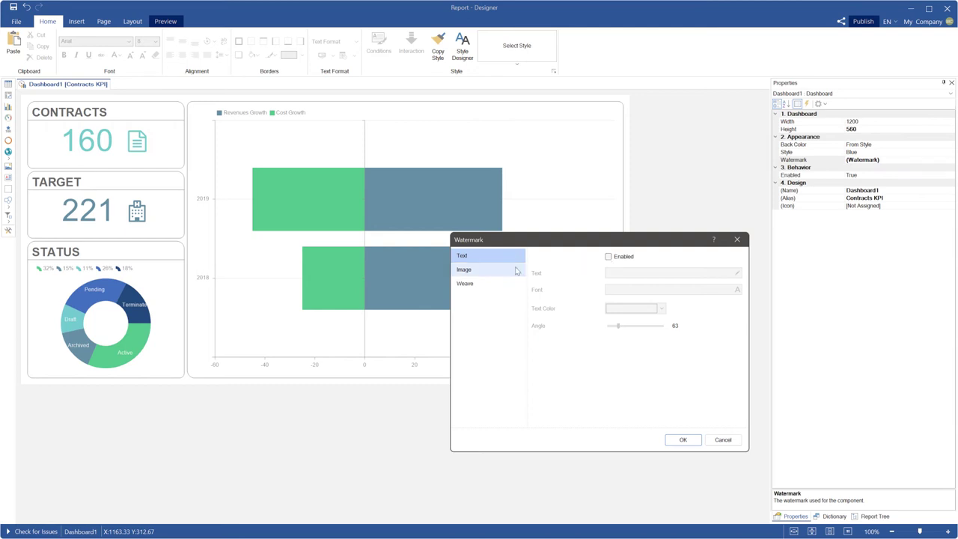
# - Enable an image watermark and load the Example picture
pyautogui.click(506, 275)
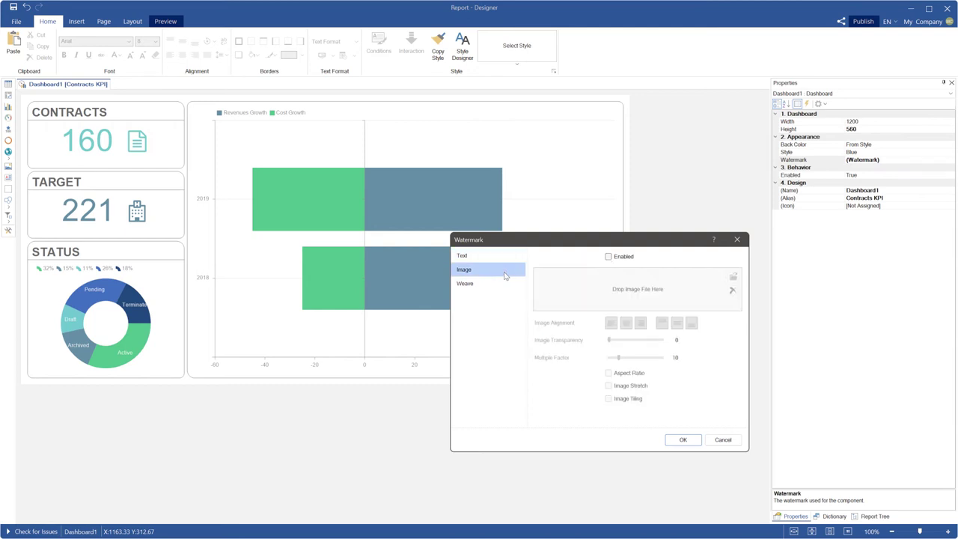
pyautogui.click(608, 257)
pyautogui.click(734, 278)
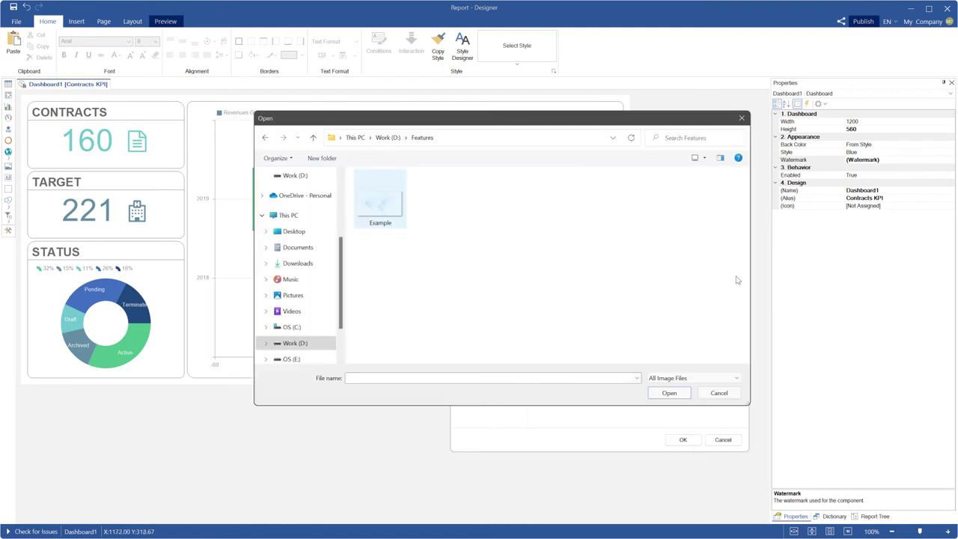
pyautogui.click(396, 218)
pyautogui.click(683, 394)
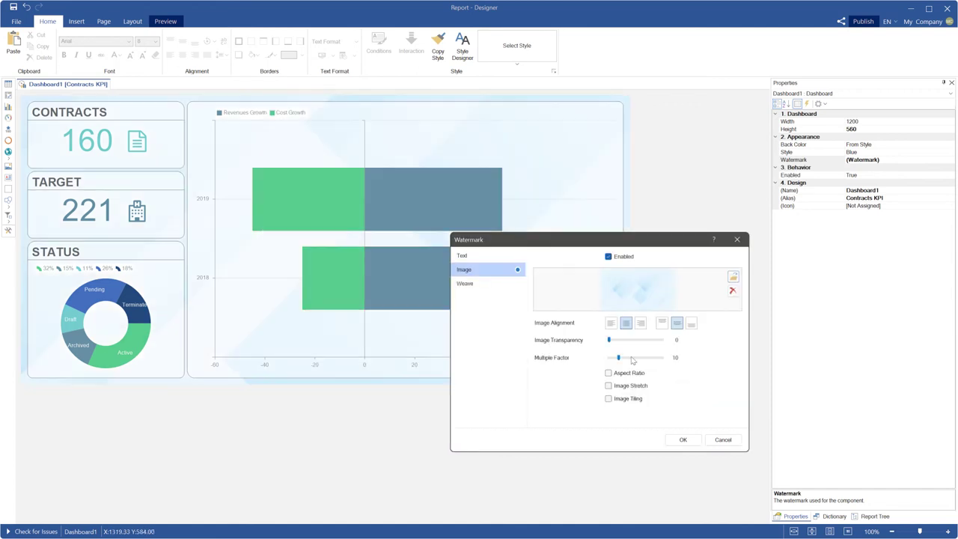
# - Test the image's transparency, stretch, tiling and alignment options, then disable the image watermark
pyautogui.click(611, 340)
pyautogui.click(610, 341)
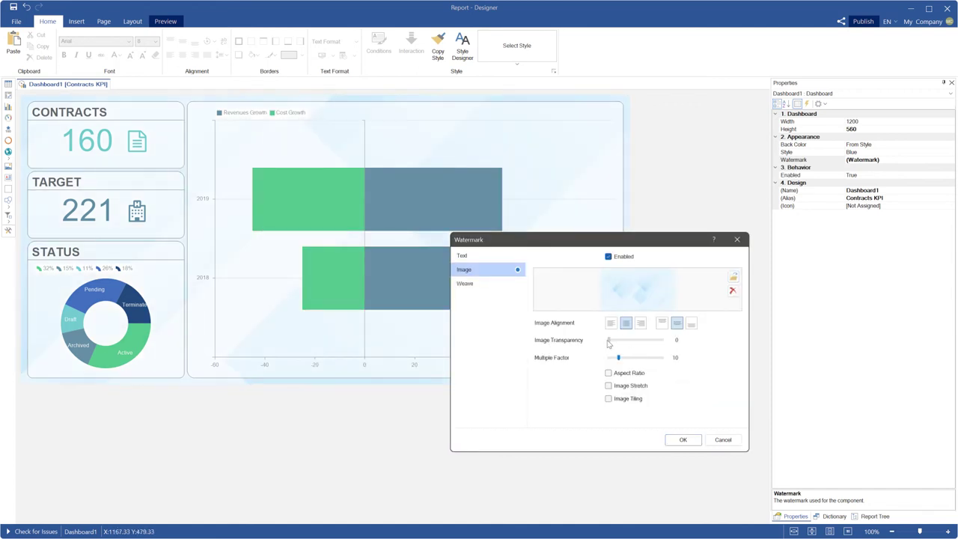
pyautogui.click(608, 386)
pyautogui.click(609, 386)
pyautogui.click(609, 398)
pyautogui.click(609, 399)
pyautogui.click(611, 323)
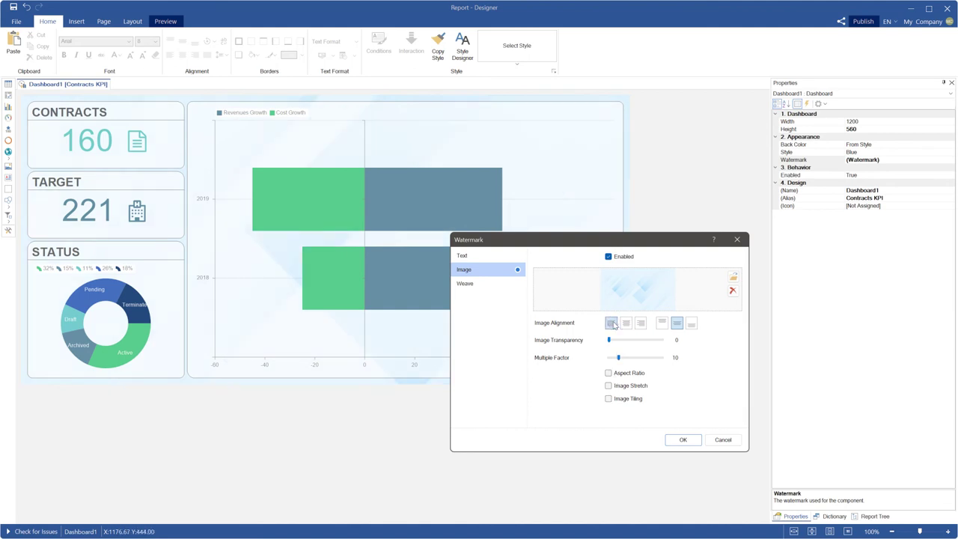
pyautogui.click(626, 323)
pyautogui.click(626, 322)
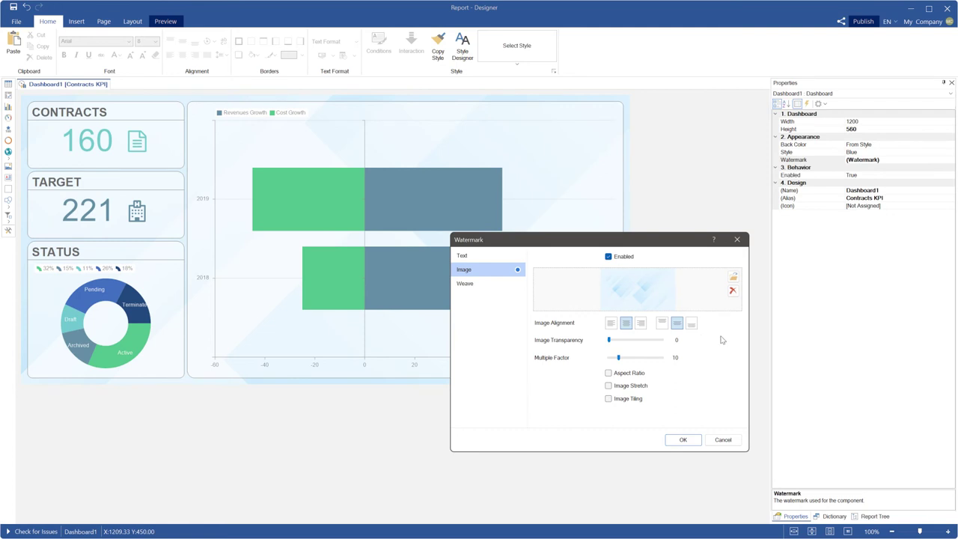
pyautogui.click(611, 258)
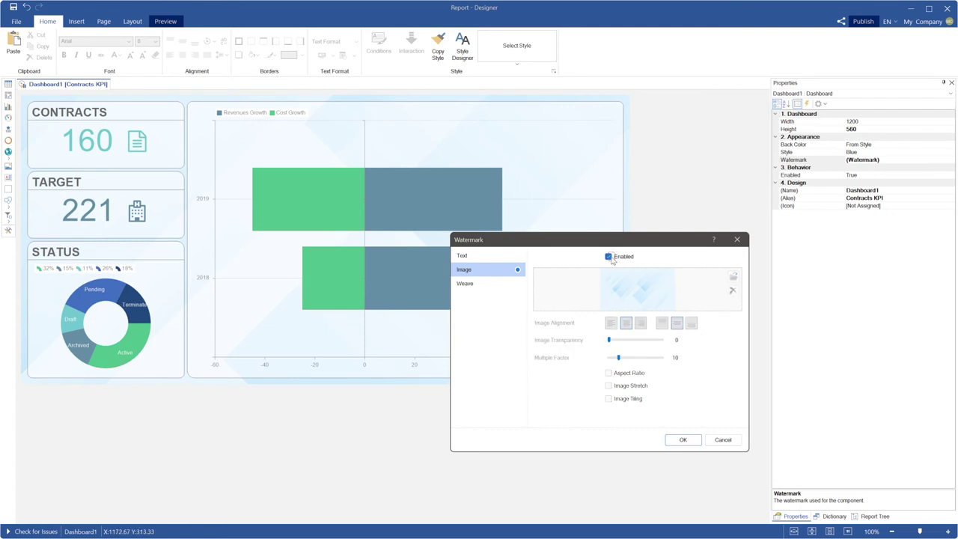
pyautogui.click(521, 285)
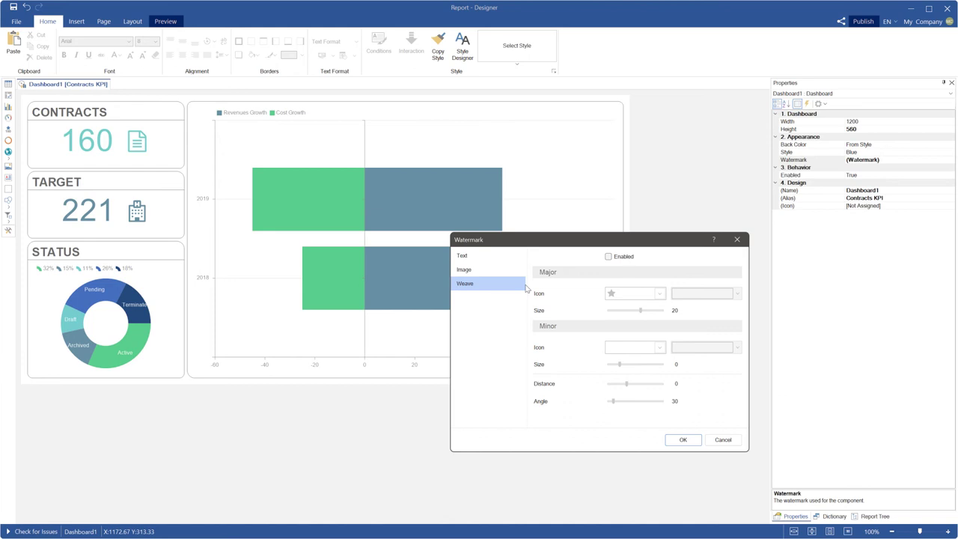
# - Enable the Weave watermark using a filled star as the major icon at size 18
pyautogui.click(608, 257)
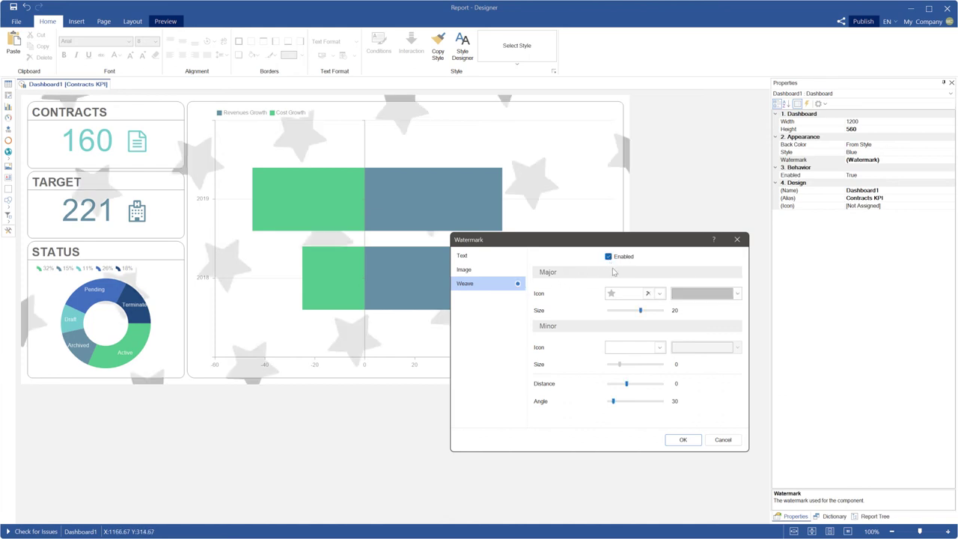
pyautogui.click(659, 295)
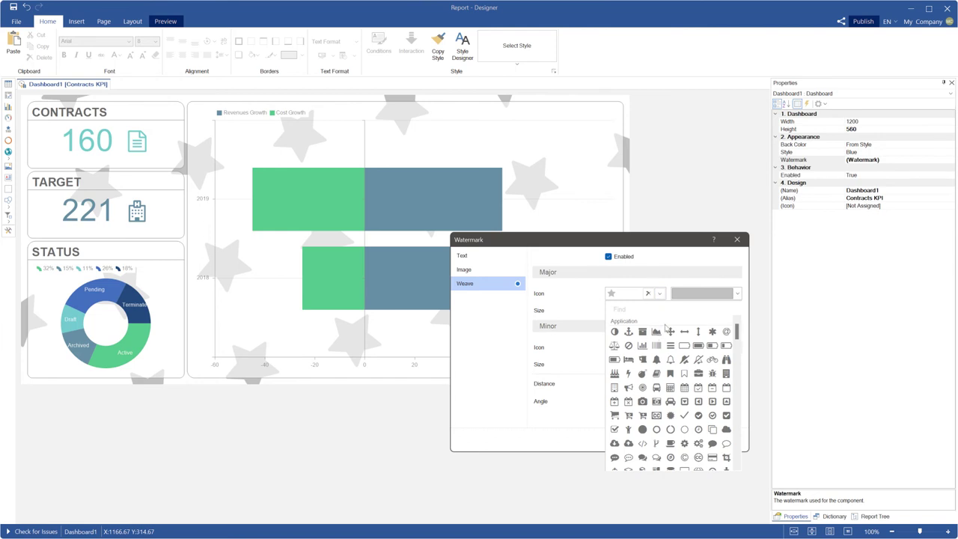
pyautogui.moveTo(737, 331); pyautogui.dragTo(741, 457)
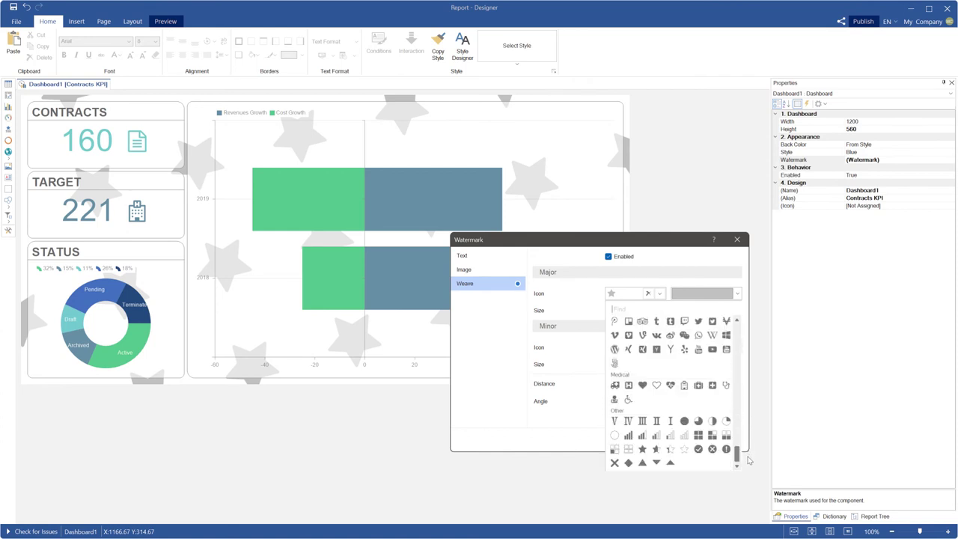
pyautogui.click(643, 449)
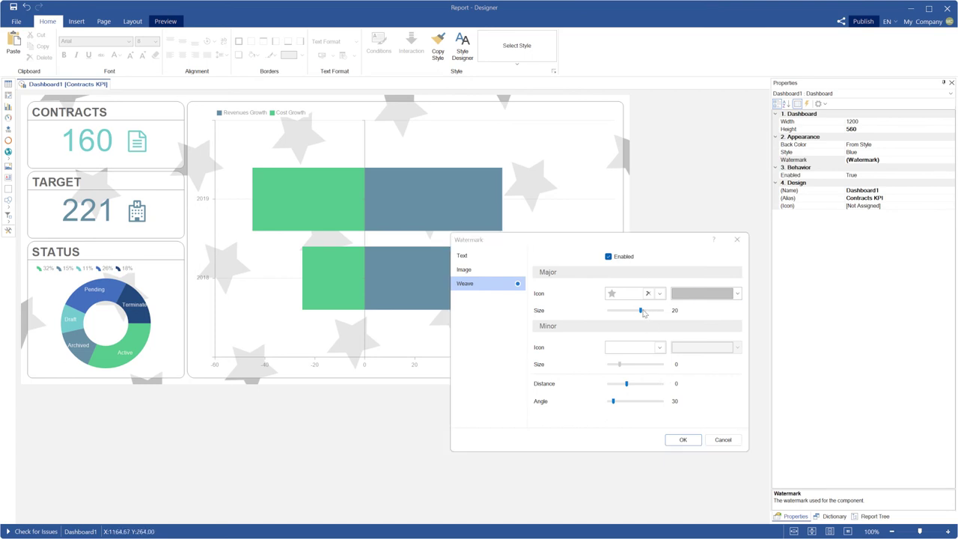
pyautogui.moveTo(640, 311)
pyautogui.mouseDown()
pyautogui.moveTo(665, 313)
pyautogui.moveTo(611, 318)
pyautogui.moveTo(638, 317)
pyautogui.mouseUp()
# - Add a size-15 minor weave icon at distance 131 and angle 161, then disable the weave
pyautogui.click(659, 347)
pyautogui.moveTo(736, 393); pyautogui.dragTo(737, 517)
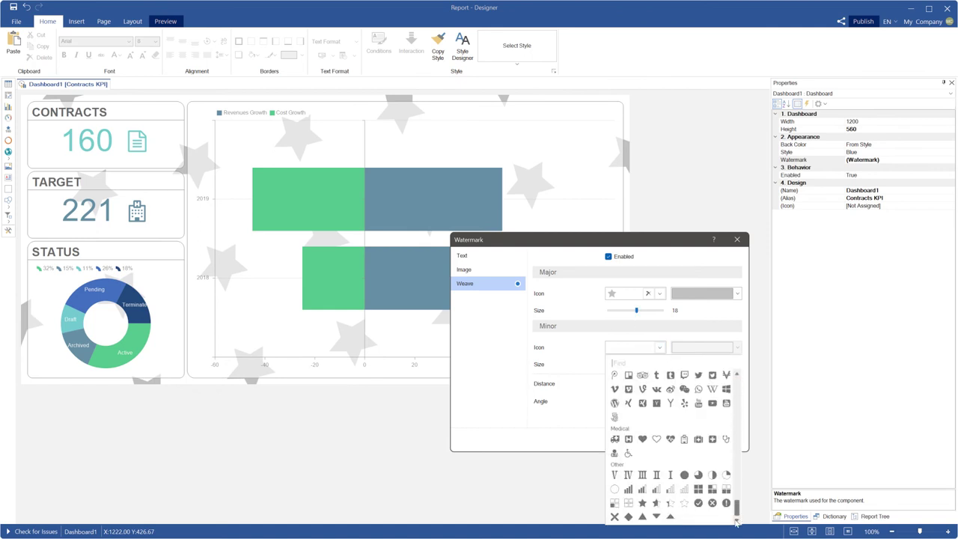
pyautogui.click(684, 503)
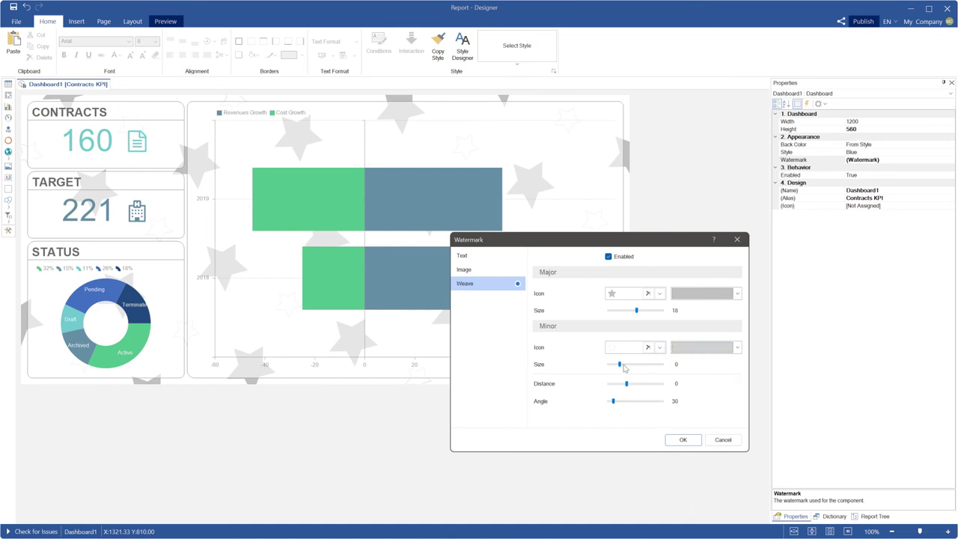
pyautogui.moveTo(621, 366); pyautogui.dragTo(632, 401)
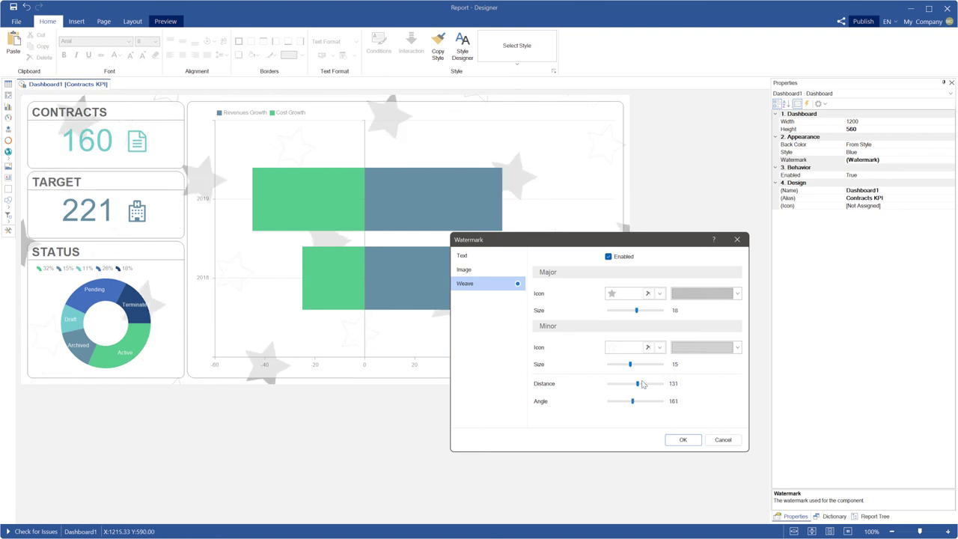
pyautogui.click(608, 256)
pyautogui.click(503, 270)
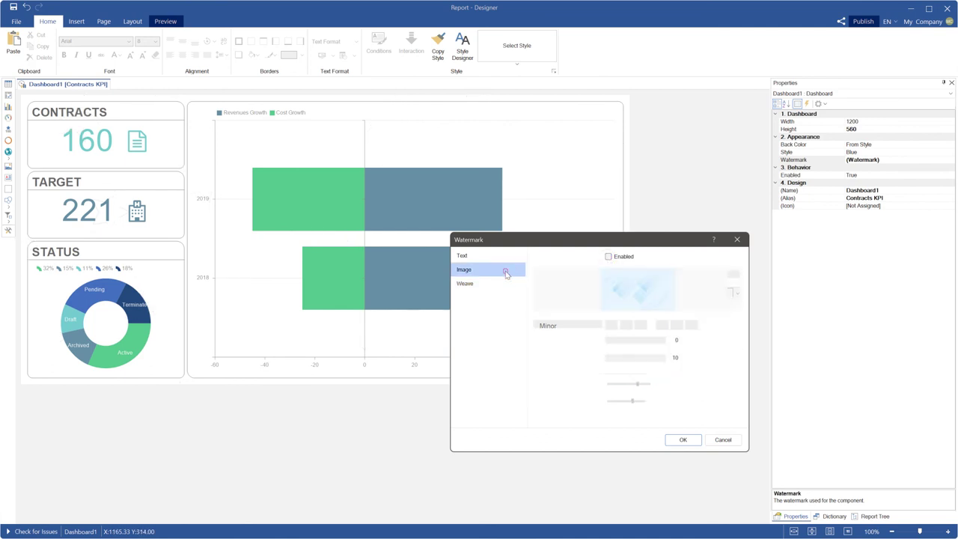
# - Re-enable both the Image and Weave watermarks, apply them, and preview the layered dashboard
pyautogui.click(609, 257)
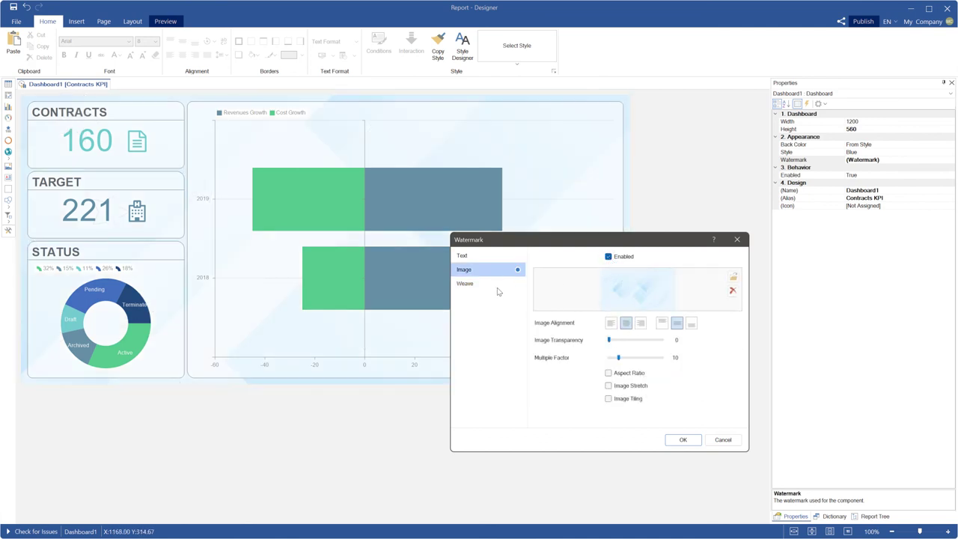
pyautogui.click(500, 286)
pyautogui.click(608, 256)
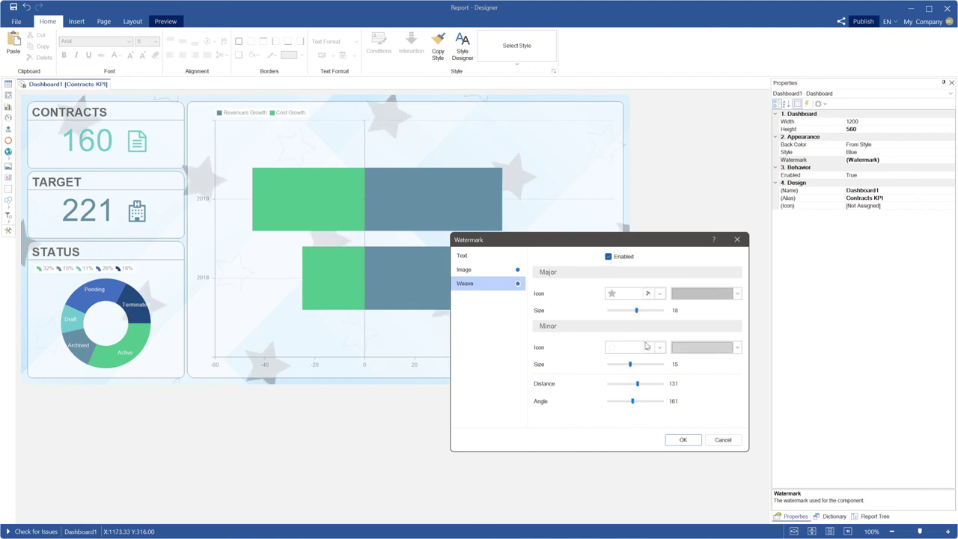
pyautogui.click(683, 440)
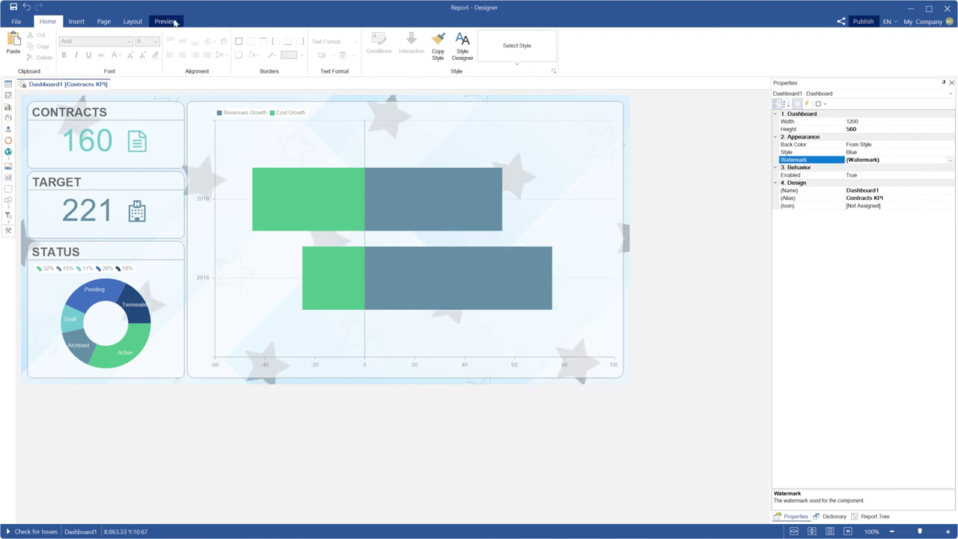
pyautogui.click(166, 20)
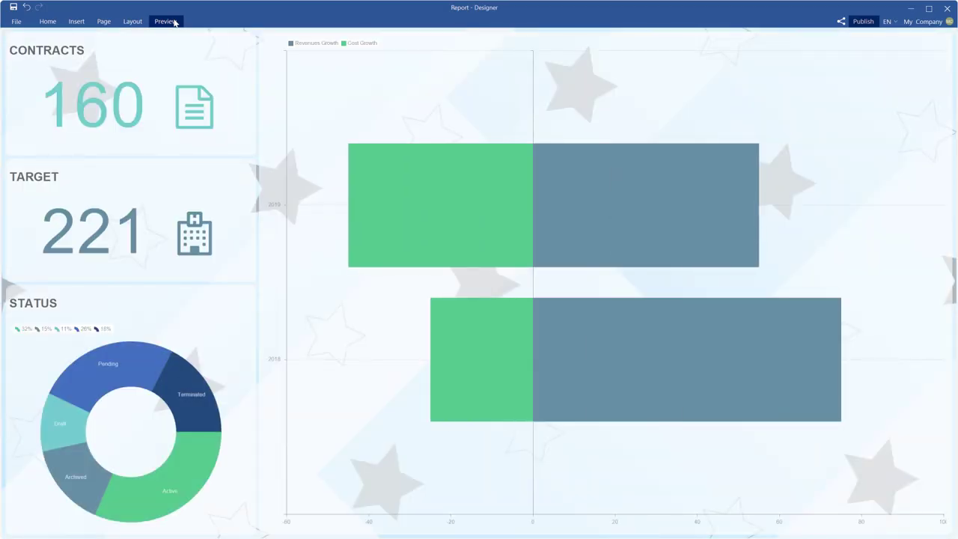
pyautogui.click(57, 26)
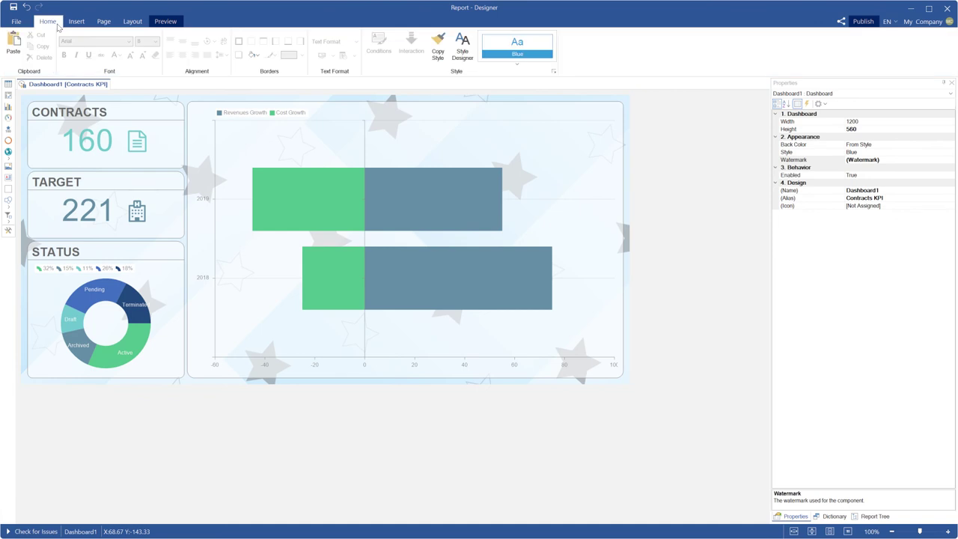